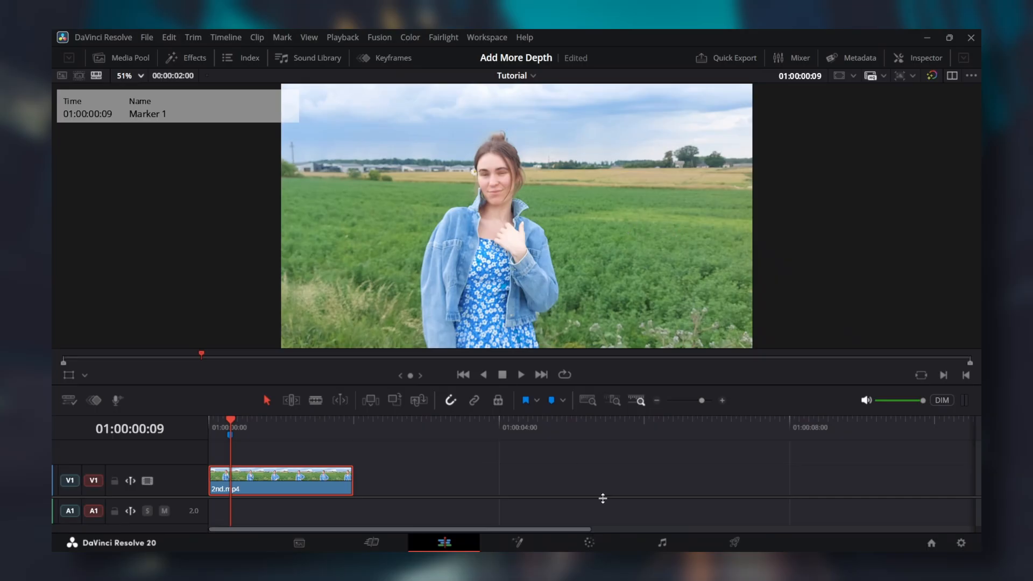
Step: On the Color page, add a second serial node and label it Blur
{"action": "left_click", "coordinate": [594, 540]}
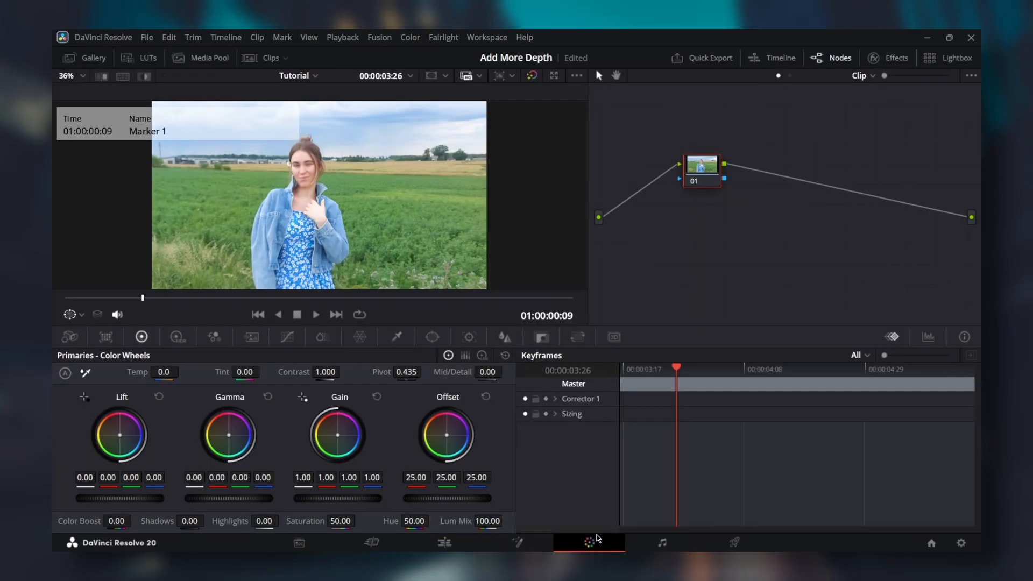
{"action": "key", "text": "alt+s"}
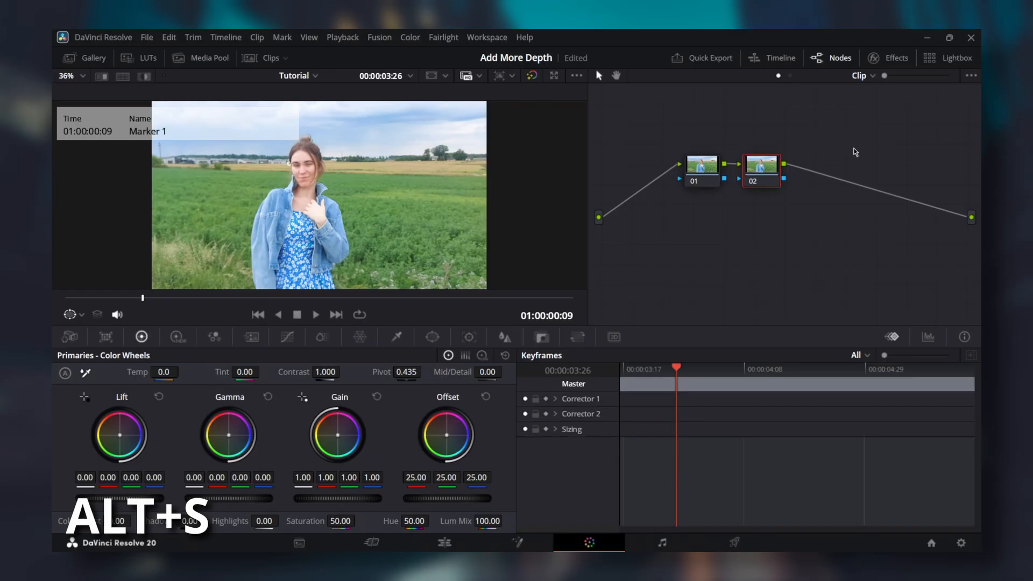
{"action": "left_click_drag", "start_coordinate": [855, 136], "coordinate": [682, 175]}
{"action": "left_click_drag", "start_coordinate": [752, 180], "coordinate": [692, 181]}
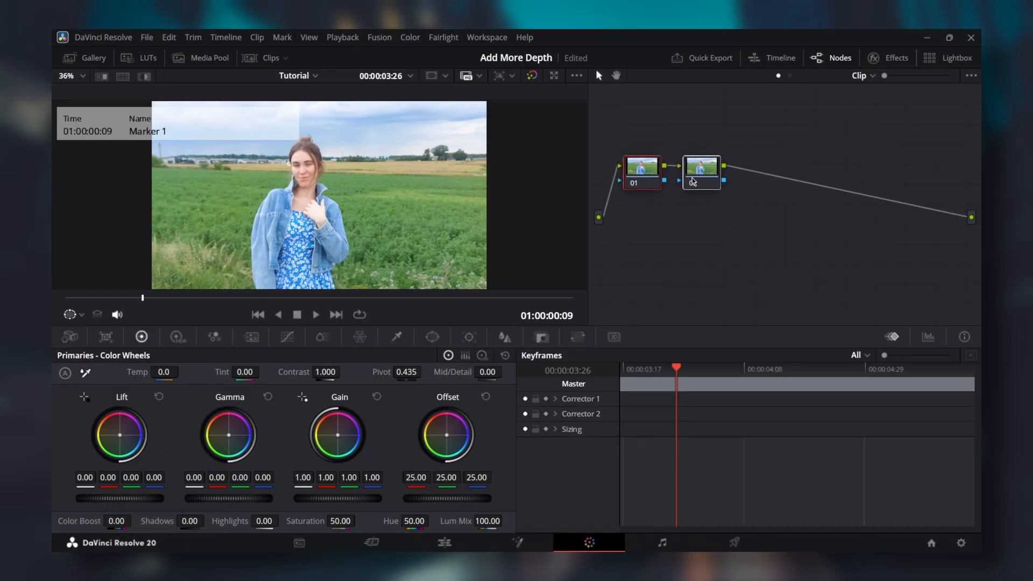
{"action": "right_click", "coordinate": [705, 173]}
{"action": "left_click", "coordinate": [725, 193]}
{"action": "type", "text": "Blur"}
{"action": "key", "text": "Return"}
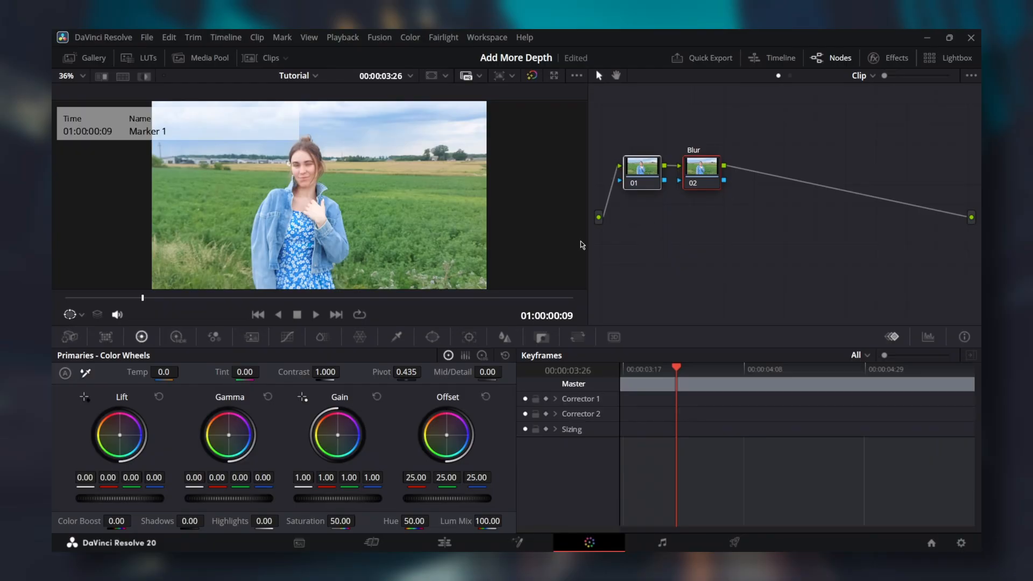
Step: Choose the Pen window and zoom the viewer in on the bottom of the dress
{"action": "left_click", "coordinate": [432, 336]}
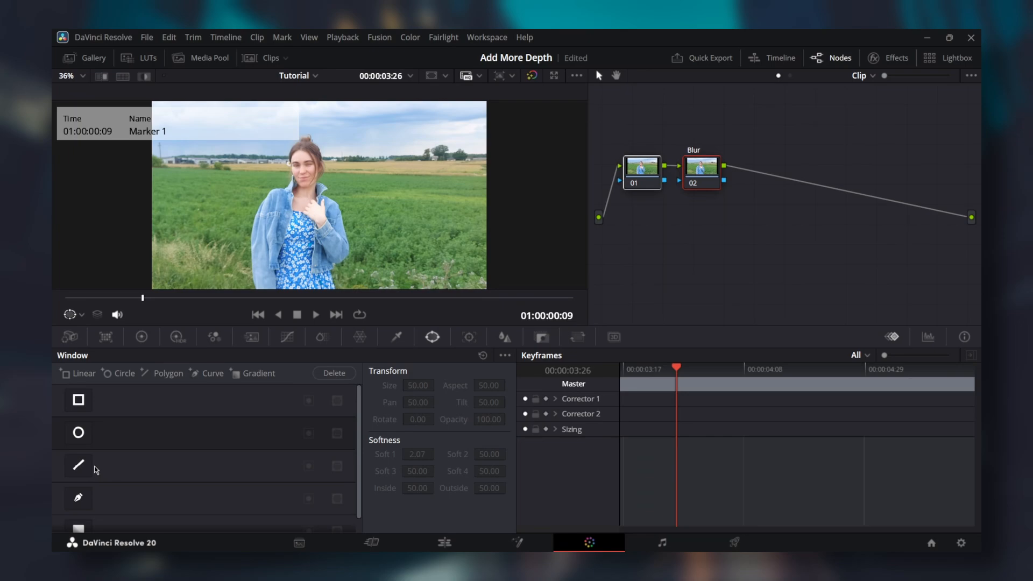
{"action": "left_click", "coordinate": [78, 498]}
{"action": "scroll", "coordinate": [361, 235], "scroll_direction": "up", "scroll_amount": 2}
{"action": "scroll", "coordinate": [362, 235], "scroll_direction": "up", "scroll_amount": 5}
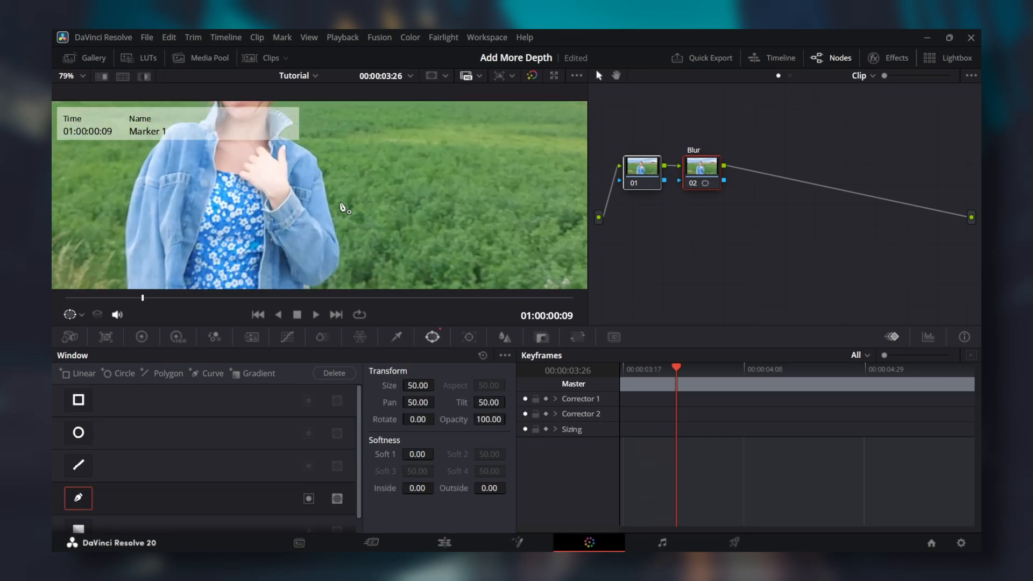
{"action": "left_click_drag", "start_coordinate": [316, 153], "coordinate": [319, 240]}
Step: Trace a closed freehand mask around the woman's dress, jacket and head, then fit the frame
{"action": "left_click", "coordinate": [324, 270]}
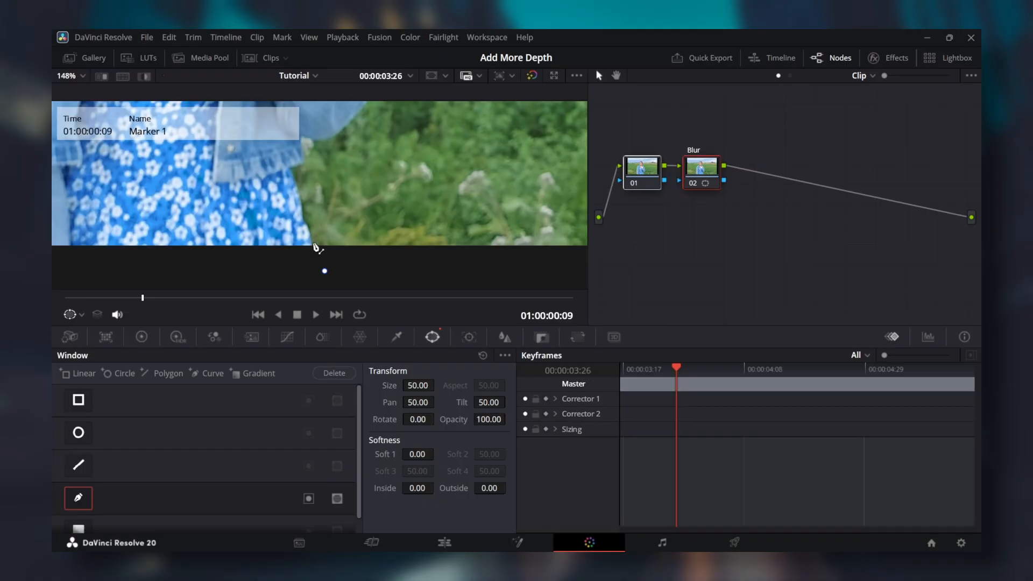
{"action": "left_click", "coordinate": [312, 242]}
{"action": "left_click", "coordinate": [305, 222]}
{"action": "left_click", "coordinate": [354, 193]}
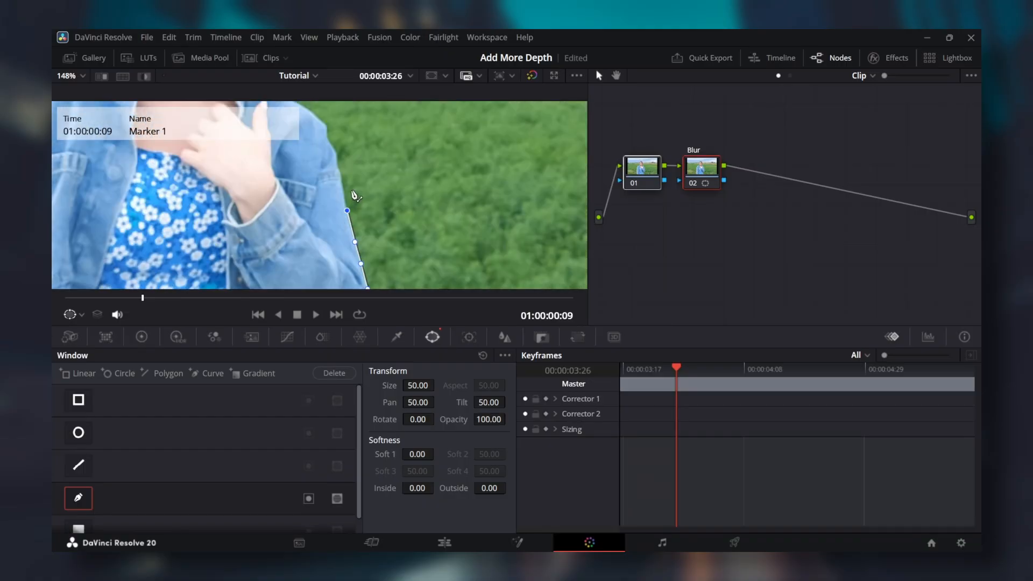
{"action": "left_click", "coordinate": [259, 198]}
{"action": "left_click", "coordinate": [202, 182]}
{"action": "left_click", "coordinate": [132, 214]}
{"action": "left_click", "coordinate": [138, 228]}
{"action": "left_click", "coordinate": [134, 230]}
{"action": "left_click", "coordinate": [133, 243]}
{"action": "left_click", "coordinate": [272, 235]}
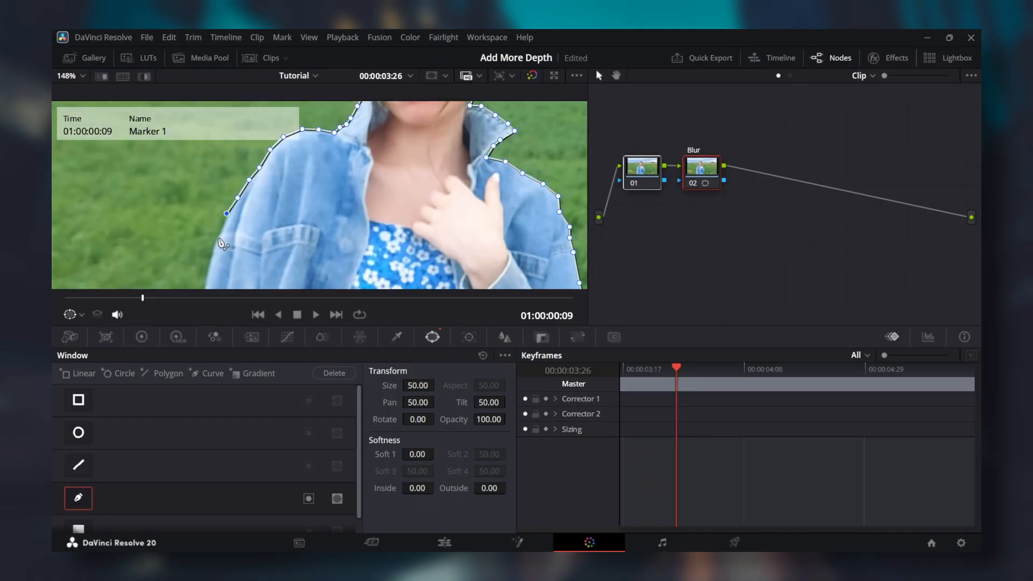
{"action": "left_click", "coordinate": [204, 281]}
{"action": "key", "text": "shift+z"}
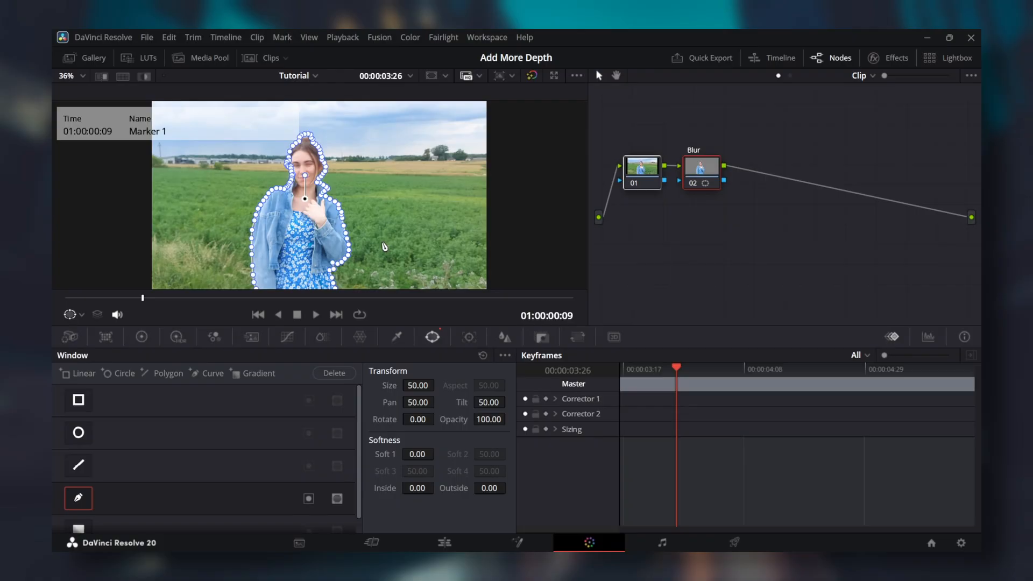
Step: Invert the woman's Pen mask, raise its softness, and track it forward and backward
{"action": "left_click", "coordinate": [309, 498]}
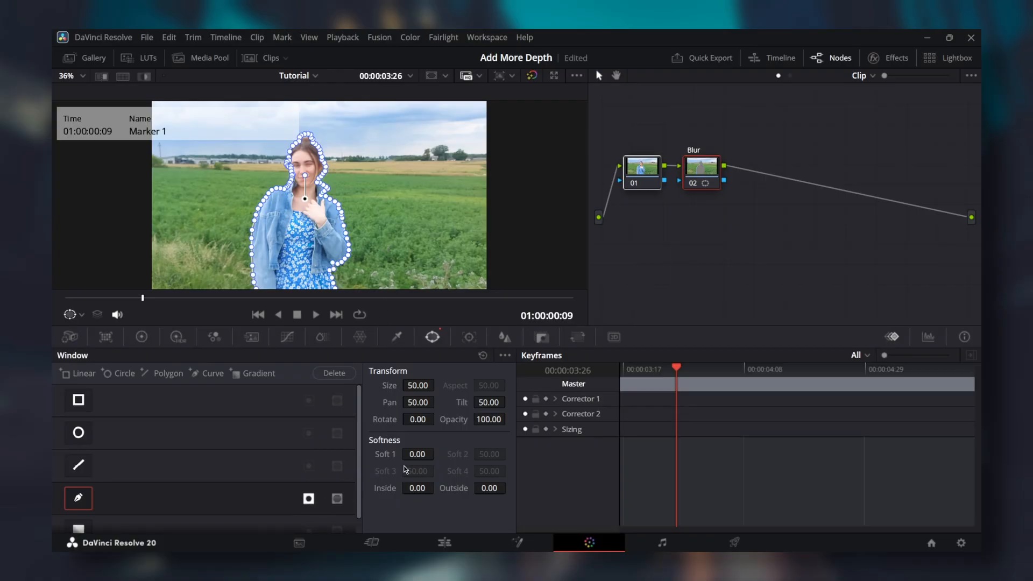
{"action": "left_click_drag", "start_coordinate": [418, 488], "coordinate": [511, 488]}
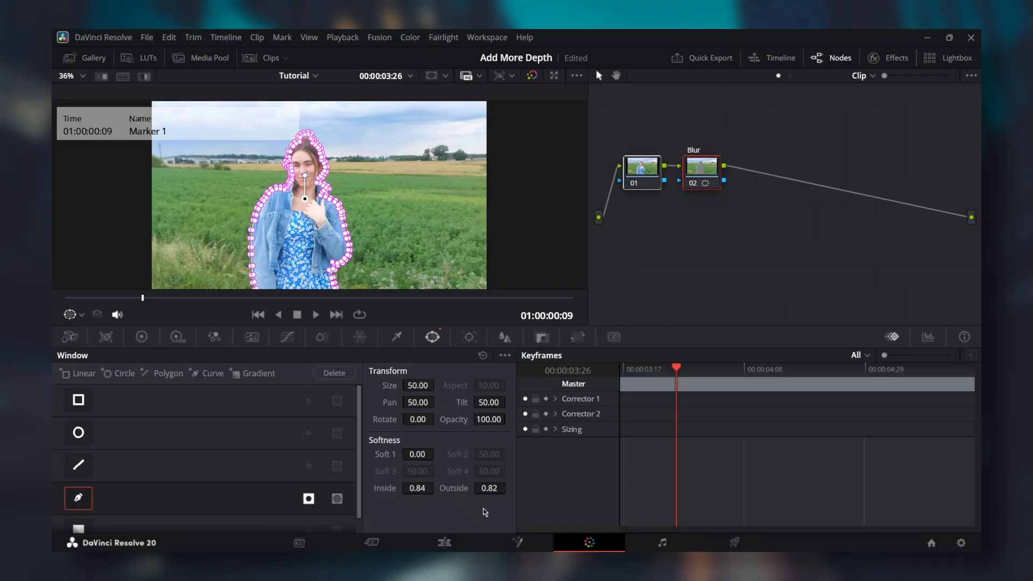
{"action": "left_click", "coordinate": [468, 338]}
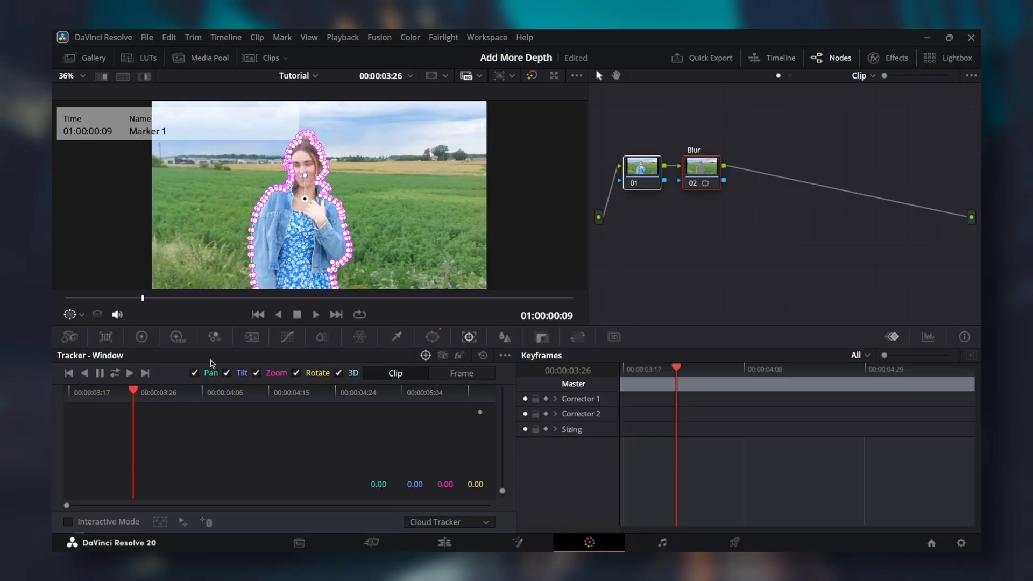
{"action": "left_click", "coordinate": [115, 373]}
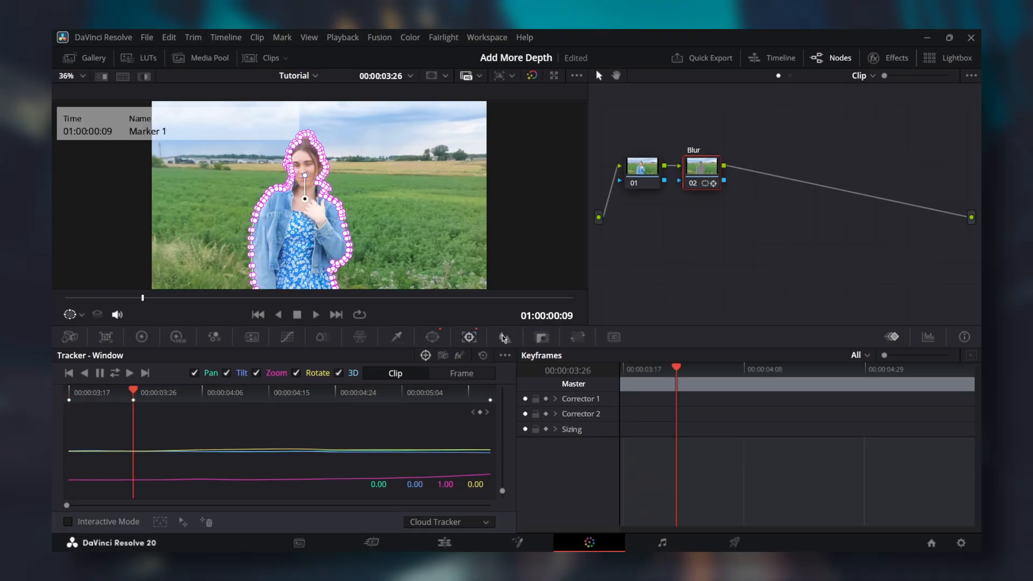
Step: Set the Blur node's blur radius to 0.62, disable the node, and add node 03
{"action": "left_click", "coordinate": [503, 337]}
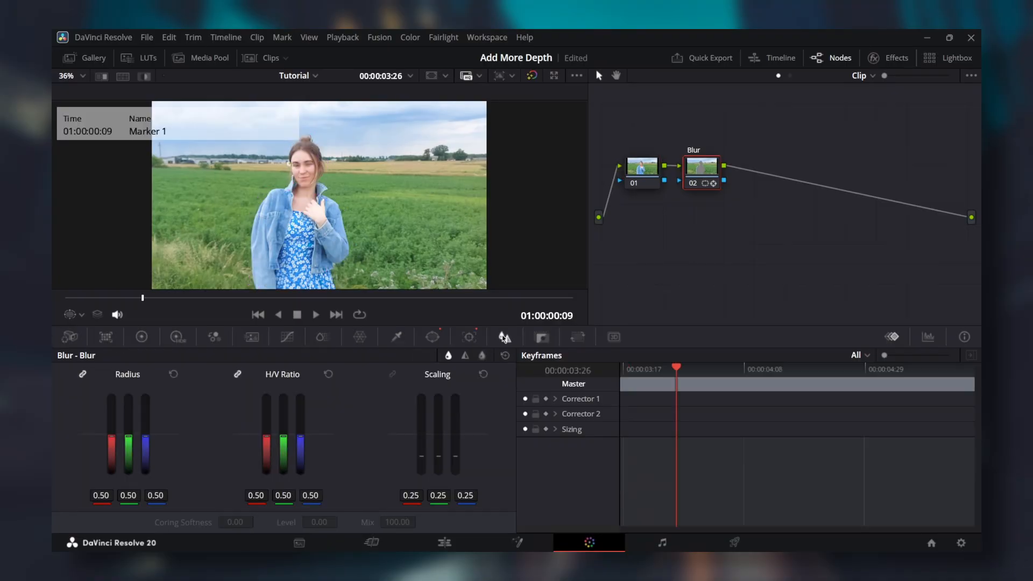
{"action": "left_click_drag", "start_coordinate": [128, 436], "coordinate": [128, 427]}
{"action": "key", "text": "ctrl+d"}
{"action": "key", "text": "alt+s"}
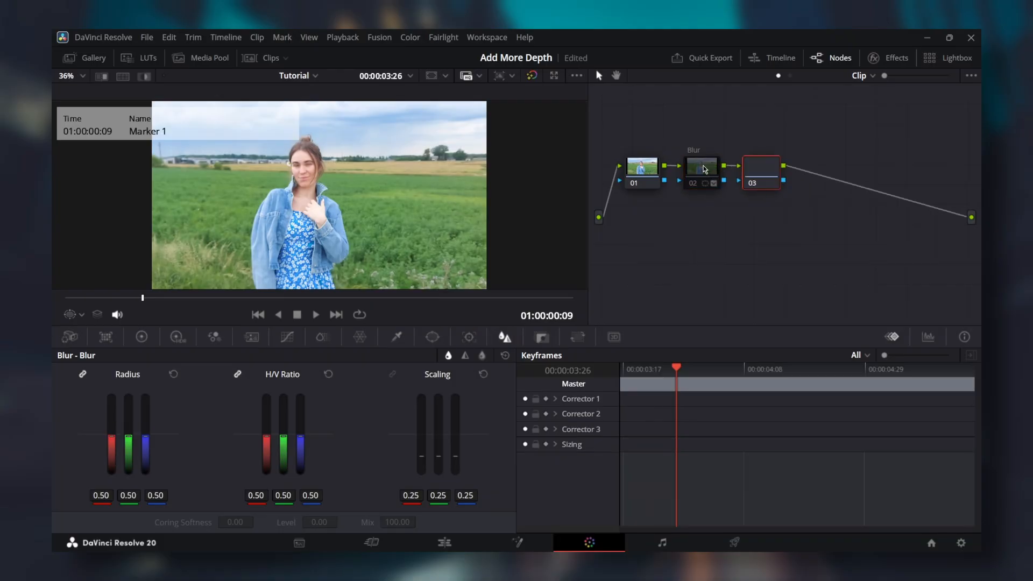
Step: Shape an inverted oval Circle window around the woman on node 03
{"action": "left_click", "coordinate": [433, 337]}
{"action": "left_click", "coordinate": [75, 434]}
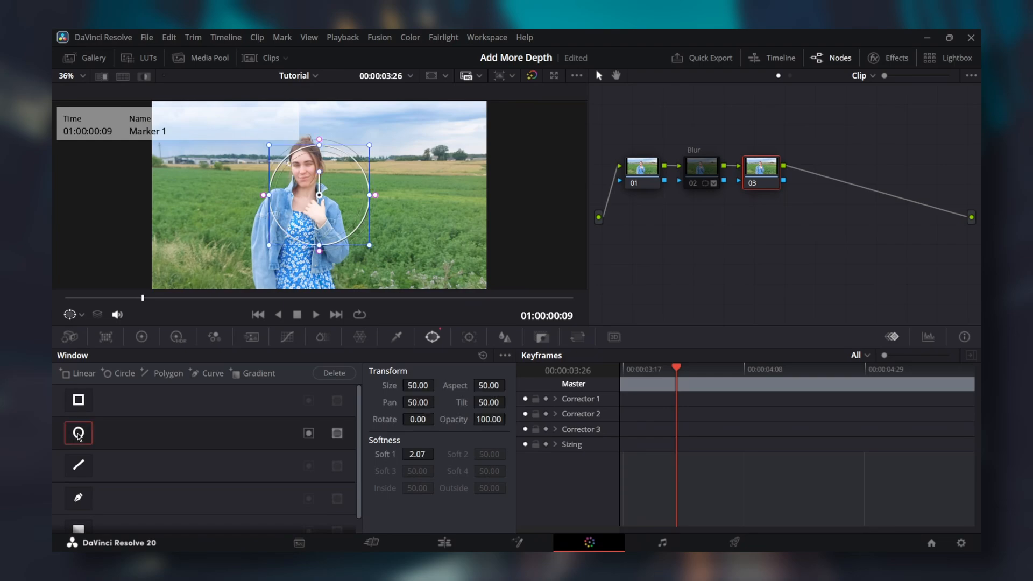
{"action": "left_click_drag", "start_coordinate": [302, 220], "coordinate": [299, 228]}
{"action": "left_click_drag", "start_coordinate": [299, 178], "coordinate": [299, 141]}
{"action": "left_click_drag", "start_coordinate": [349, 228], "coordinate": [356, 228]}
{"action": "left_click_drag", "start_coordinate": [299, 228], "coordinate": [306, 228]}
{"action": "left_click_drag", "start_coordinate": [306, 141], "coordinate": [307, 135]}
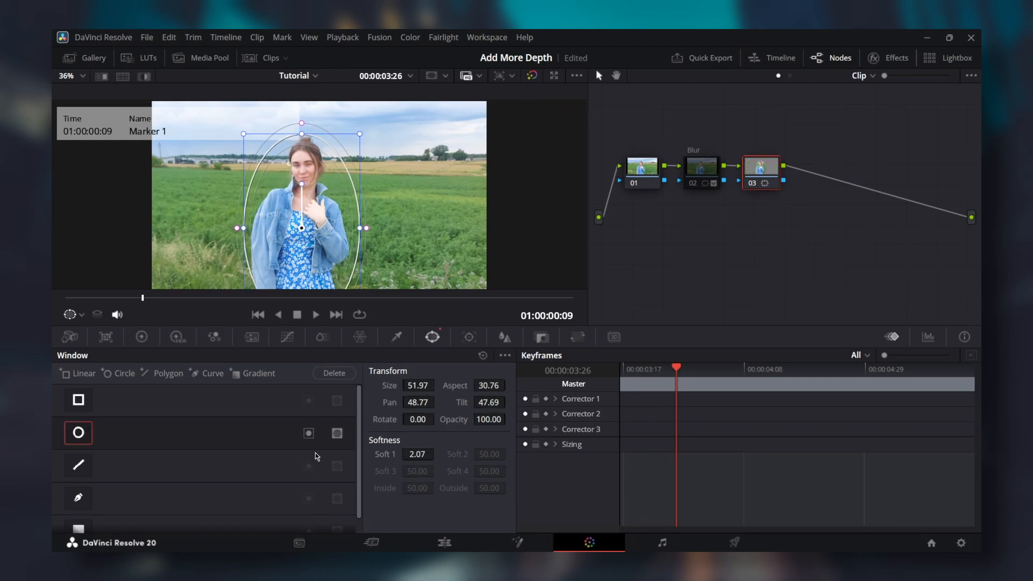
{"action": "left_click", "coordinate": [310, 435]}
Step: Blur outside the oval at radius 0.62 and soften its outer edge
{"action": "left_click", "coordinate": [504, 338]}
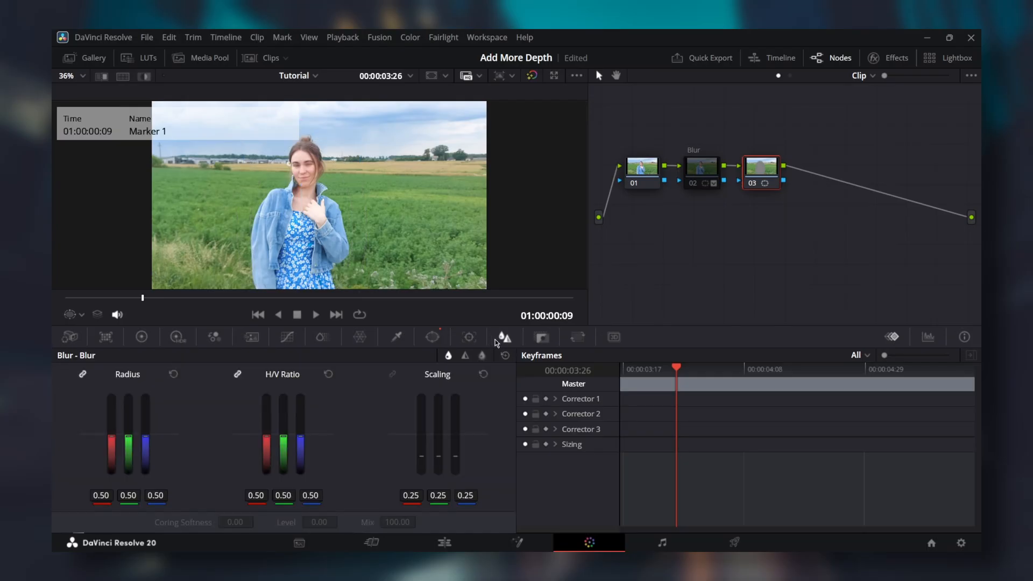
{"action": "left_click_drag", "start_coordinate": [110, 440], "coordinate": [109, 431]}
{"action": "left_click", "coordinate": [432, 337]}
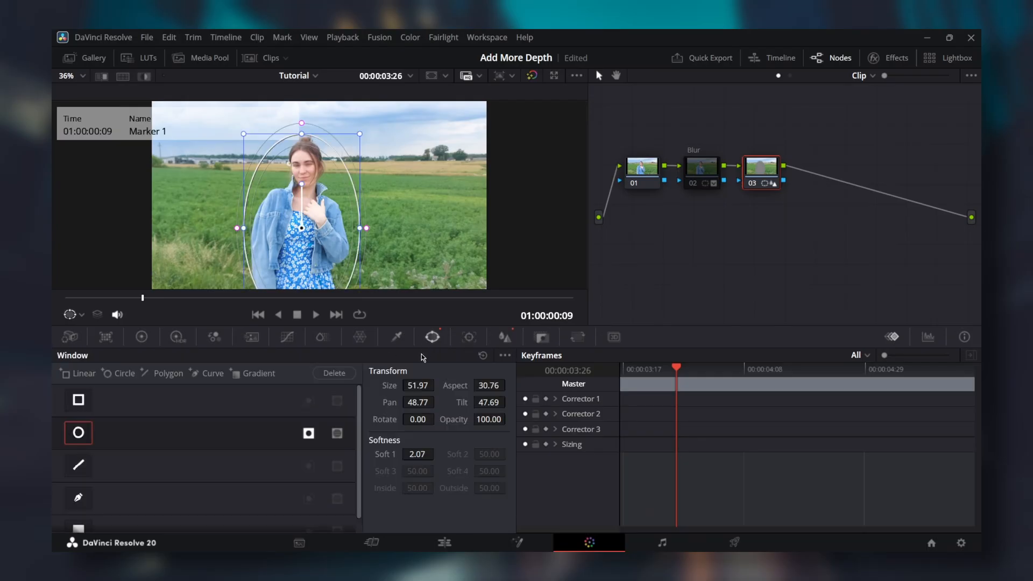
{"action": "left_click_drag", "start_coordinate": [437, 454], "coordinate": [465, 453]}
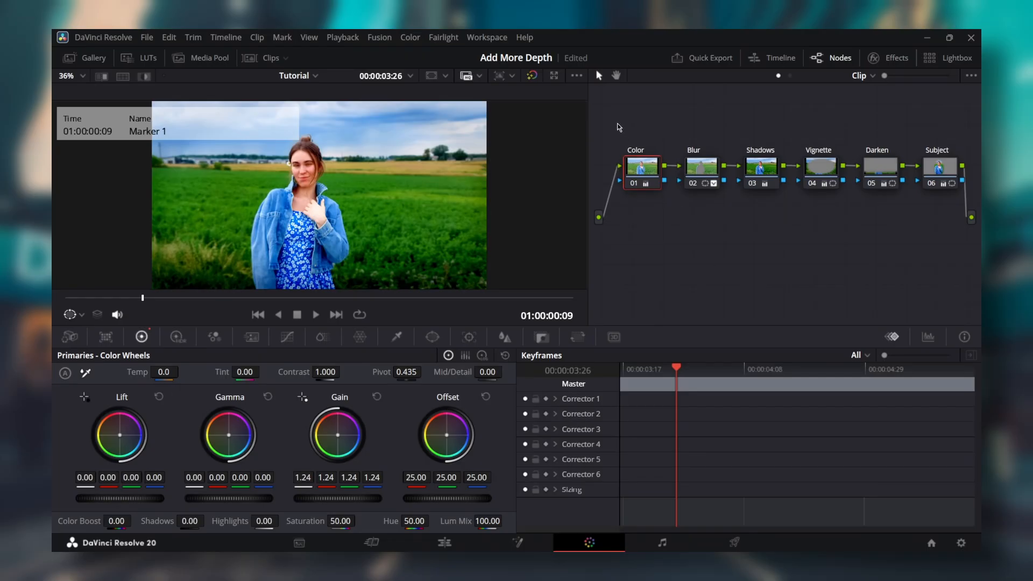
Step: Select all six nodes in the node graph
{"action": "left_click_drag", "start_coordinate": [618, 123], "coordinate": [961, 230]}
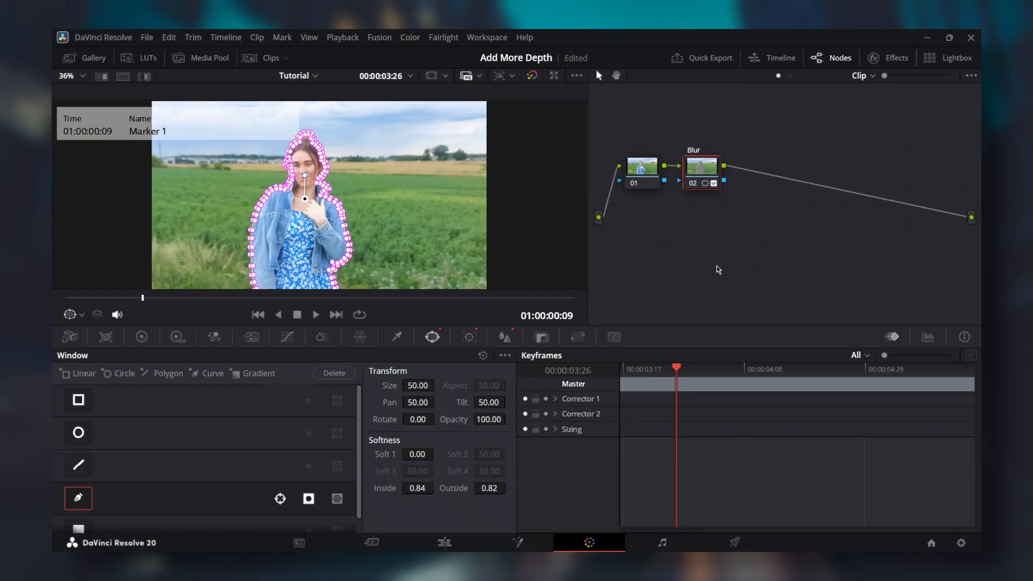
Step: Add node 03 and darken it with Lift -0.08 and Gamma -0.05, keeping Shadows at 0
{"action": "key", "text": "alt+s"}
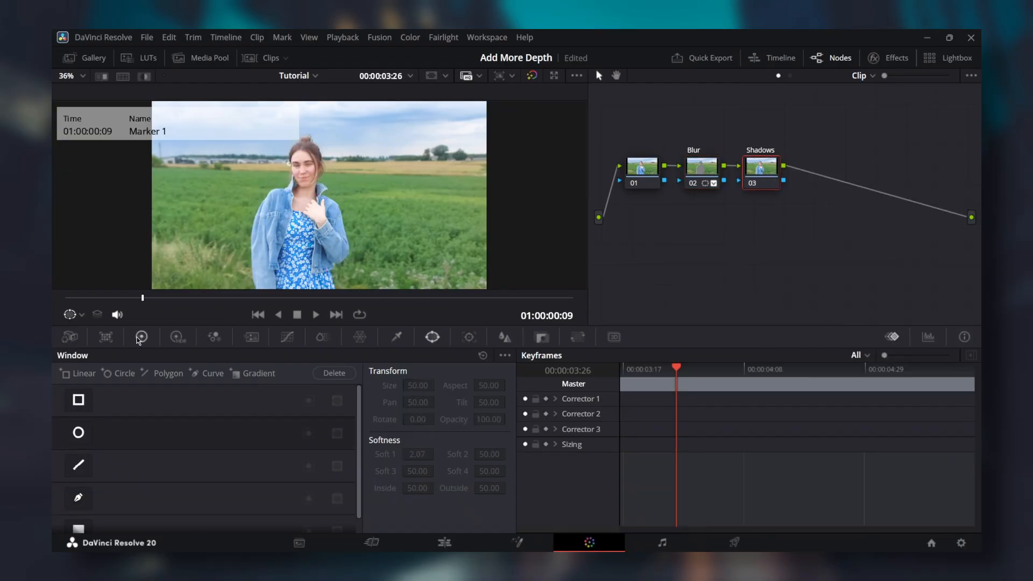
{"action": "left_click", "coordinate": [141, 337]}
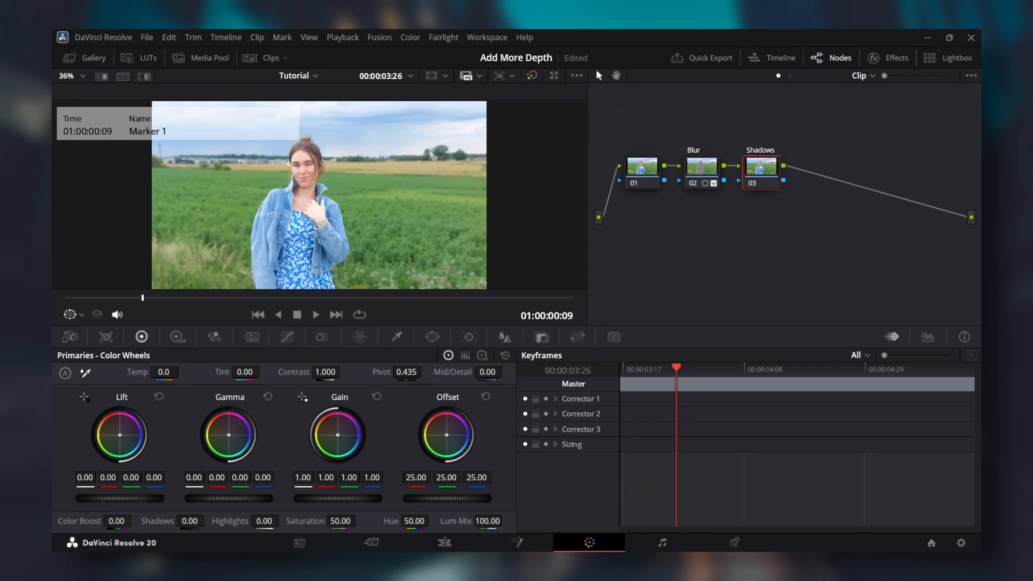
{"action": "left_click_drag", "start_coordinate": [119, 499], "coordinate": [110, 498]}
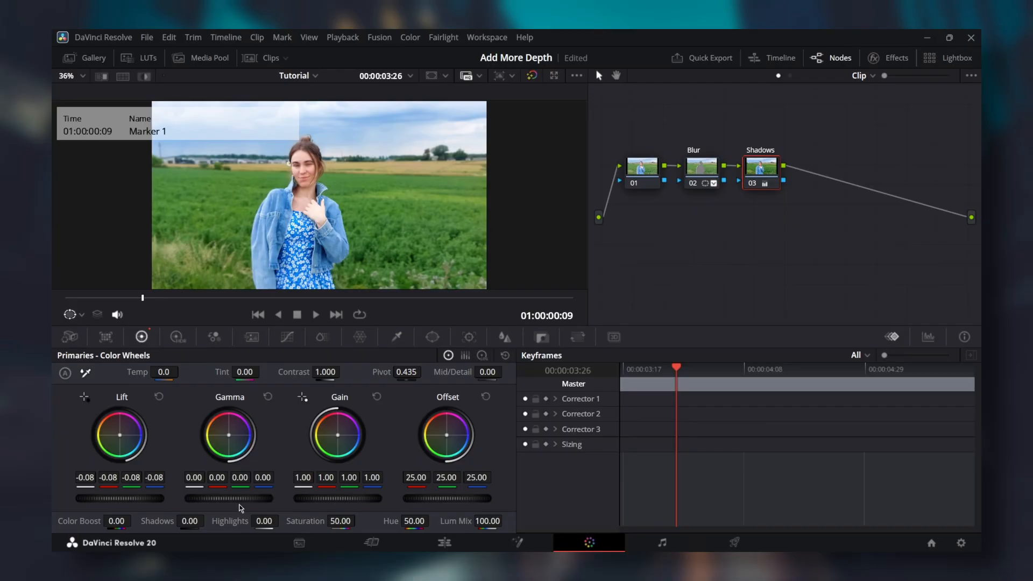
{"action": "left_click_drag", "start_coordinate": [228, 498], "coordinate": [260, 498]}
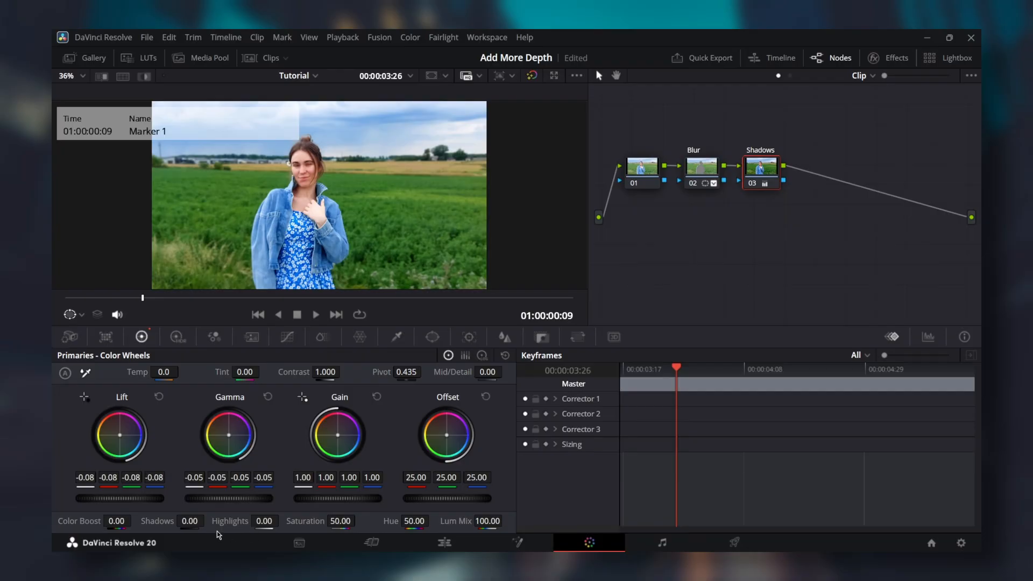
{"action": "left_click_drag", "start_coordinate": [189, 520], "coordinate": [207, 521]}
{"action": "double_click", "coordinate": [189, 521]}
Step: Add node 04 with an inverted wide ellipse window and lower its Offset to 11.20
{"action": "key", "text": "alt+s"}
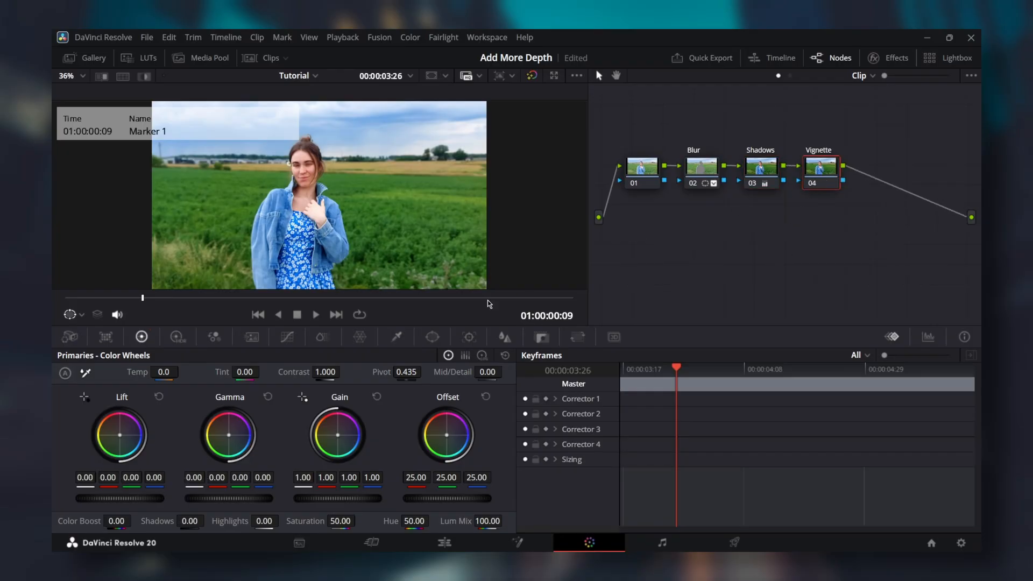
{"action": "left_click", "coordinate": [433, 337]}
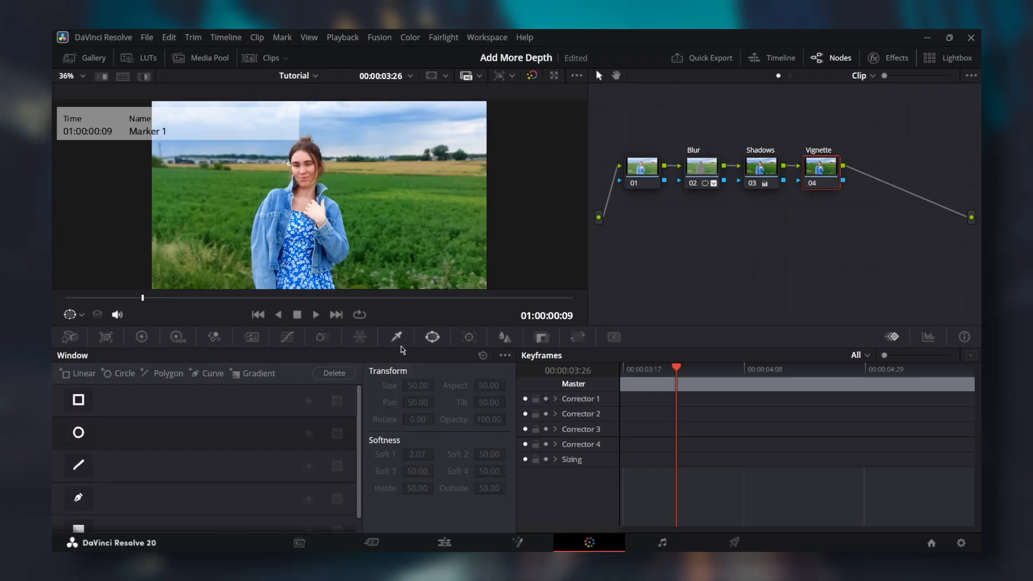
{"action": "left_click", "coordinate": [77, 434]}
{"action": "left_click_drag", "start_coordinate": [370, 206], "coordinate": [478, 205]}
{"action": "left_click_drag", "start_coordinate": [319, 145], "coordinate": [320, 107]}
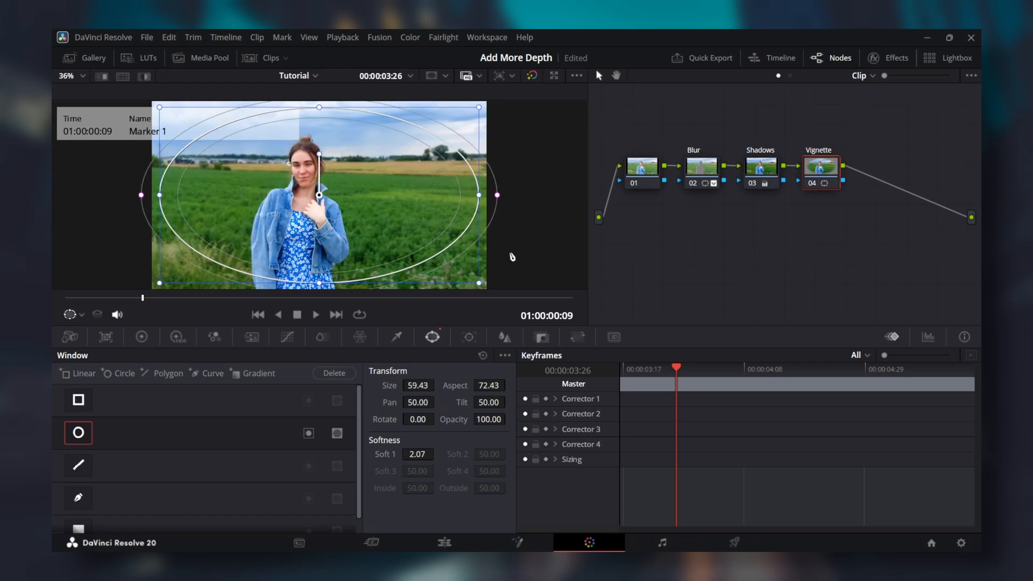
{"action": "left_click", "coordinate": [309, 435]}
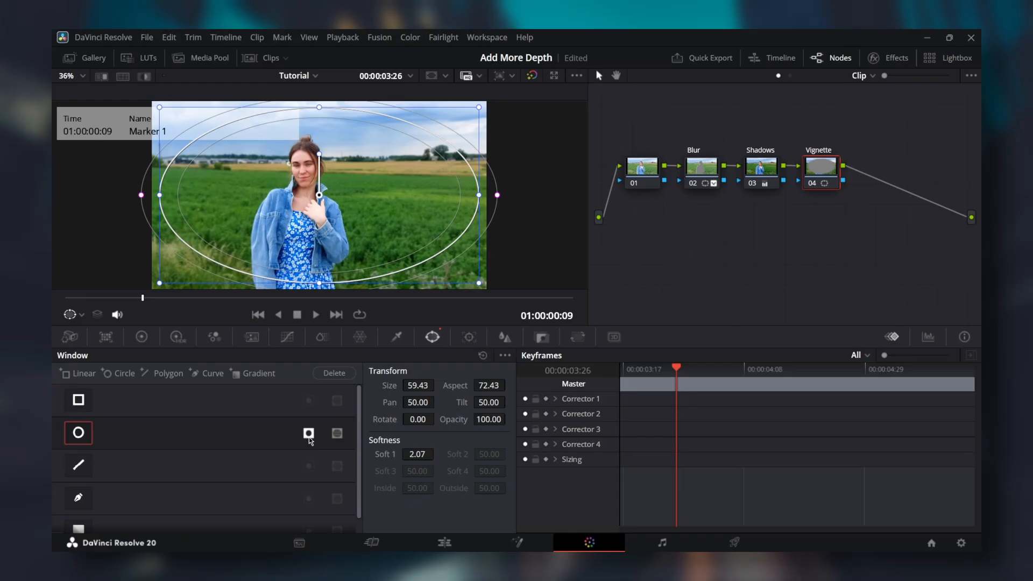
{"action": "left_click", "coordinate": [140, 337]}
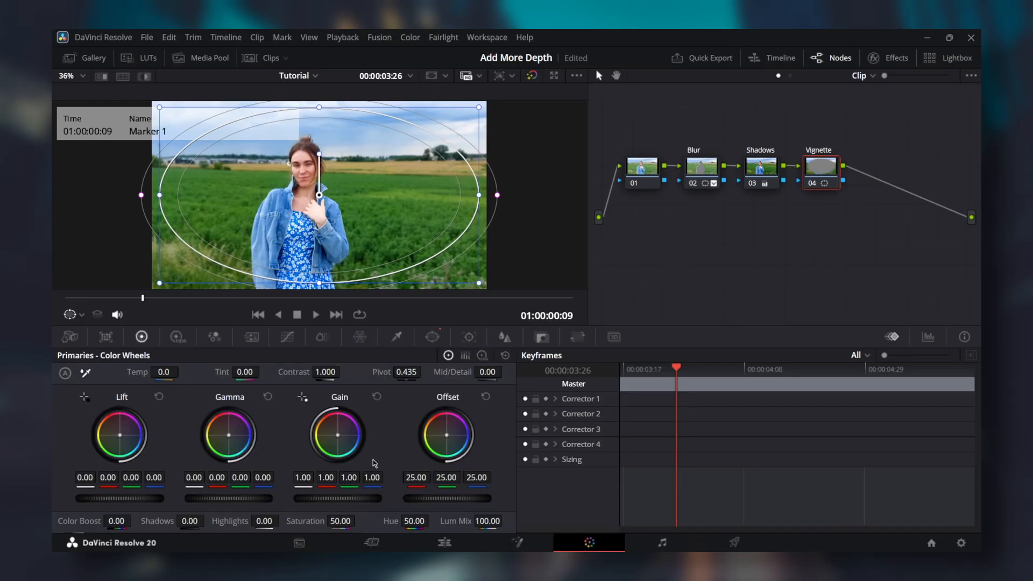
{"action": "left_click_drag", "start_coordinate": [471, 503], "coordinate": [407, 503]}
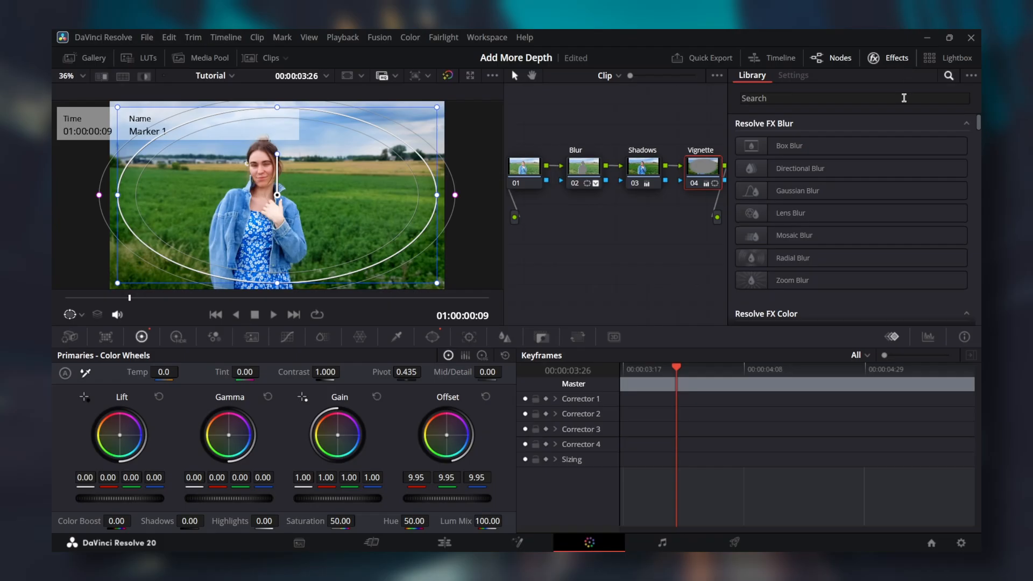
Step: Apply the Vignette effect from the Effects library to node 04 and add a serial node after it
{"action": "left_click", "coordinate": [904, 98]}
{"action": "type", "text": "vignet"}
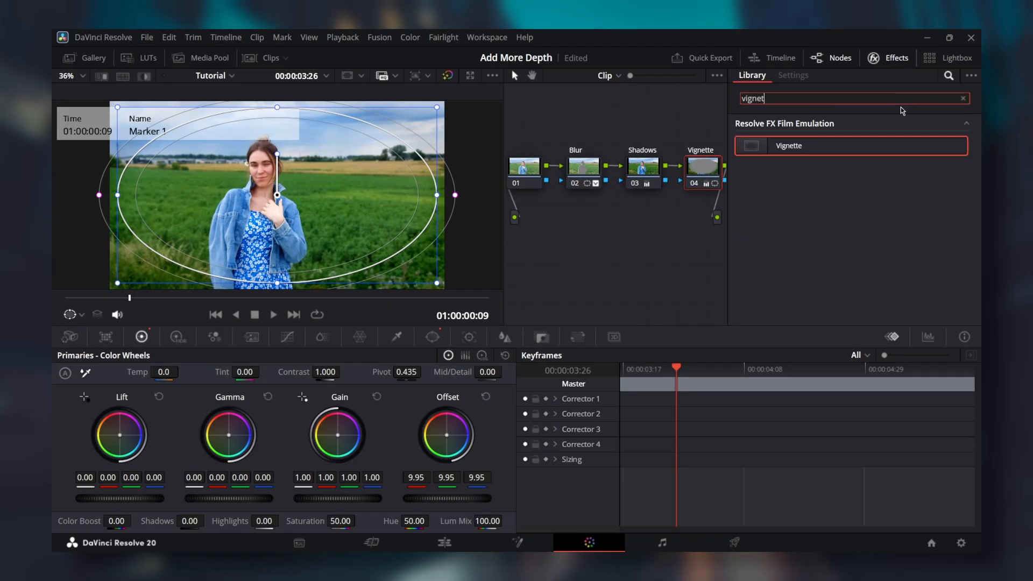
{"action": "left_click_drag", "start_coordinate": [811, 145], "coordinate": [706, 176]}
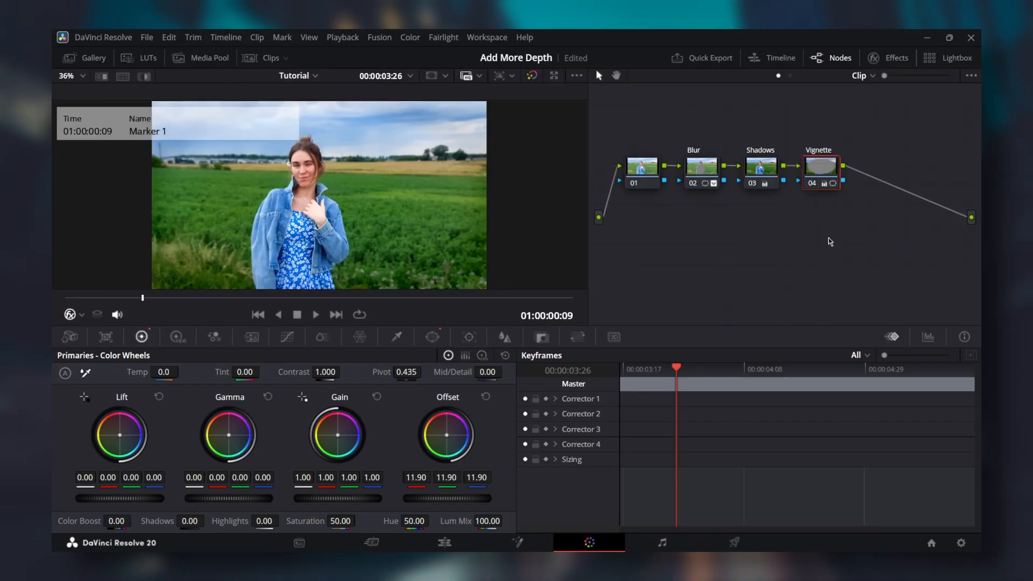
{"action": "key", "text": "alt+s"}
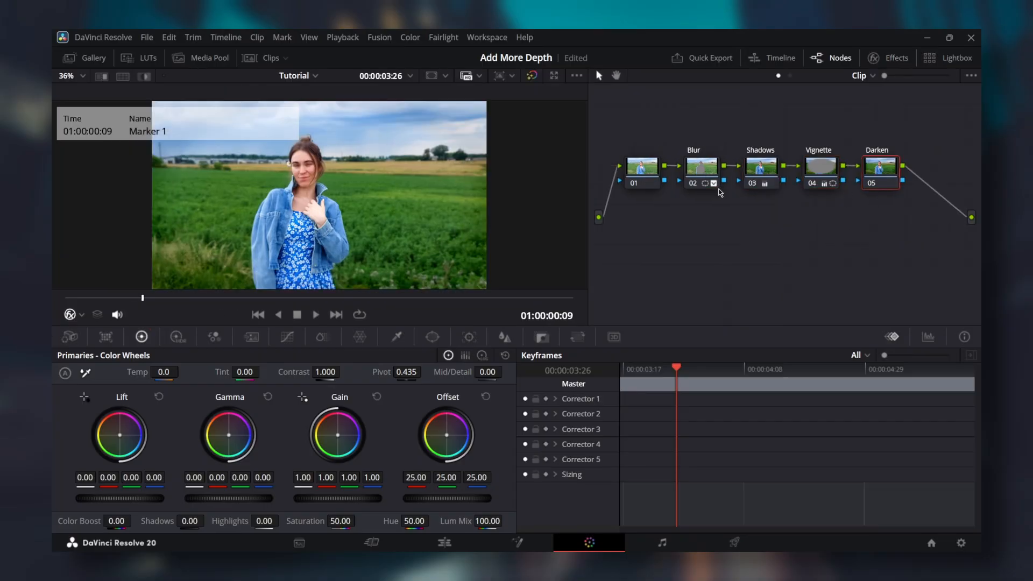
Step: Add a Gradient window on the Darken node, rotate it 180, and place it at the frame bottom
{"action": "left_click", "coordinate": [440, 336]}
{"action": "scroll", "coordinate": [77, 492], "scroll_direction": "down", "scroll_amount": 1}
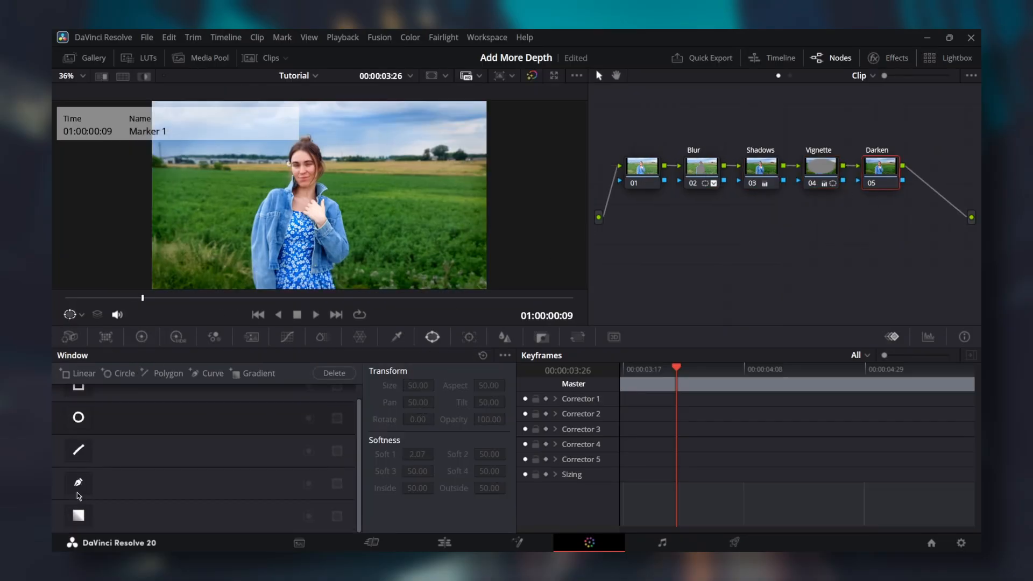
{"action": "left_click", "coordinate": [80, 516]}
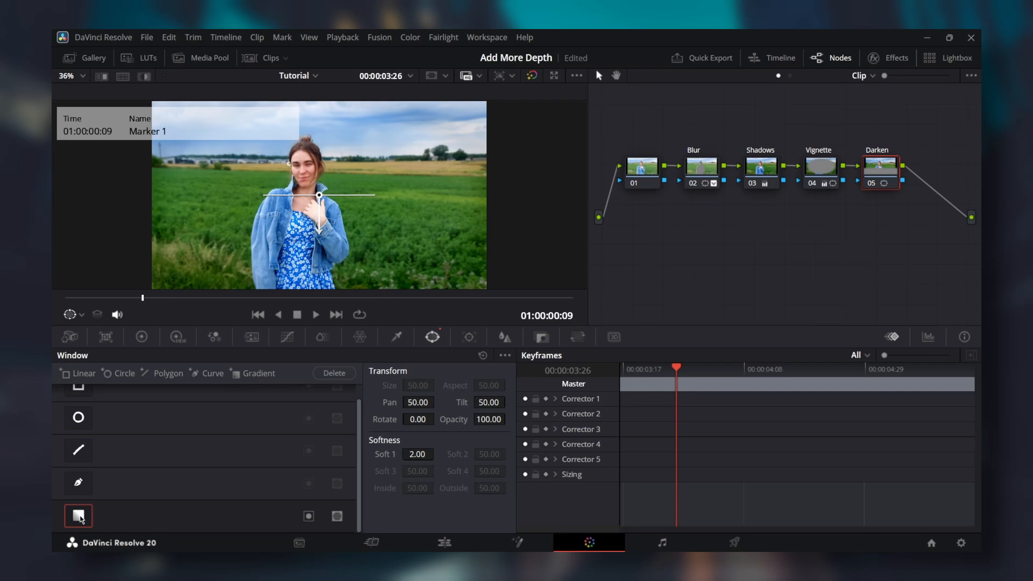
{"action": "left_click", "coordinate": [423, 419]}
{"action": "type", "text": "180"}
{"action": "left_click_drag", "start_coordinate": [311, 231], "coordinate": [328, 170]}
{"action": "left_click_drag", "start_coordinate": [319, 135], "coordinate": [315, 252]}
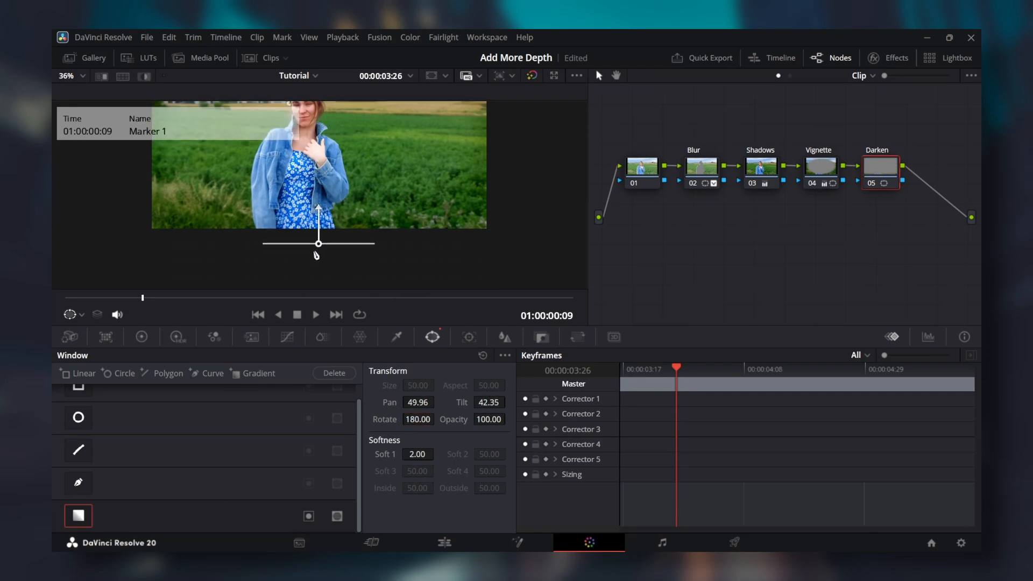
Step: Darken the area under the gradient, settling the Offset at -7.70
{"action": "left_click", "coordinate": [142, 337]}
{"action": "left_click_drag", "start_coordinate": [467, 504], "coordinate": [388, 504]}
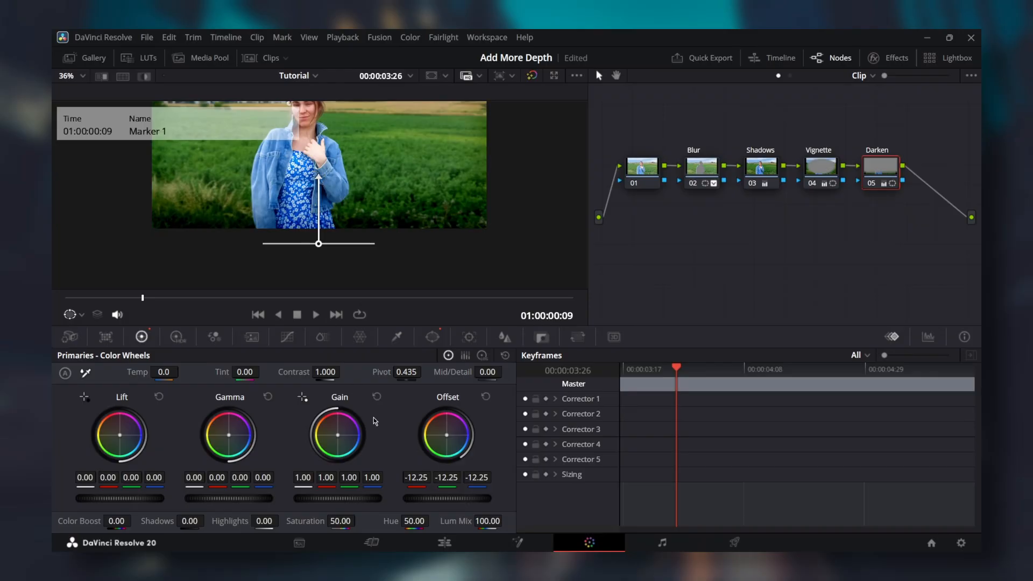
{"action": "left_click_drag", "start_coordinate": [439, 499], "coordinate": [447, 499]}
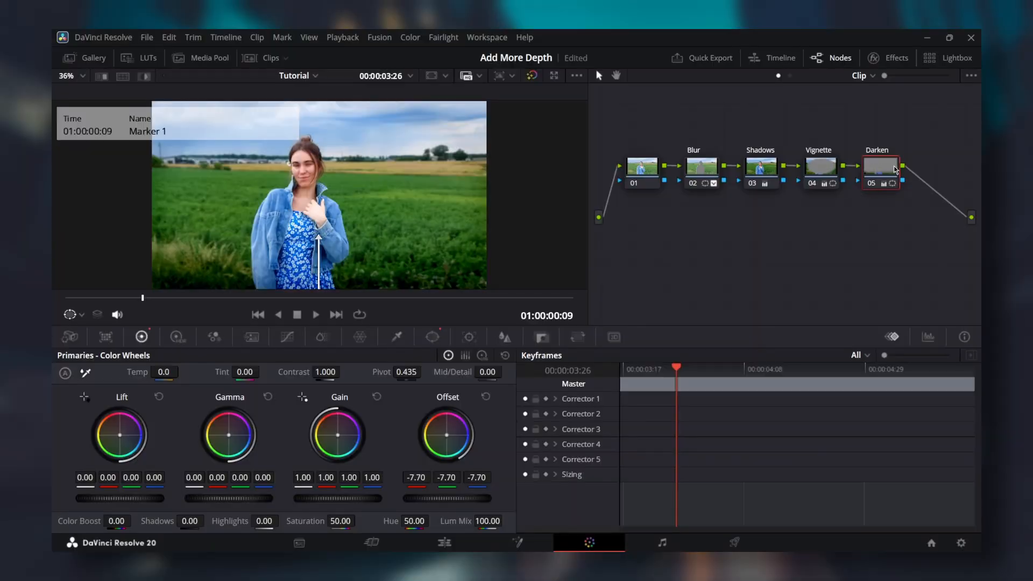
Step: Add node 06 with a tall, softened oval Circle window around the woman and slightly raise Gain
{"action": "key", "text": "alt+s"}
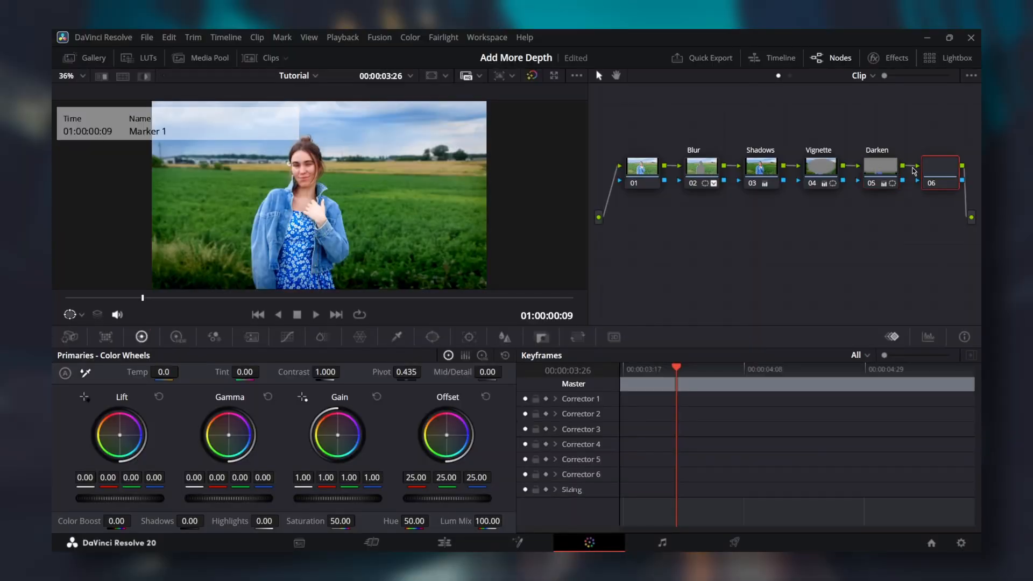
{"action": "left_click", "coordinate": [434, 337]}
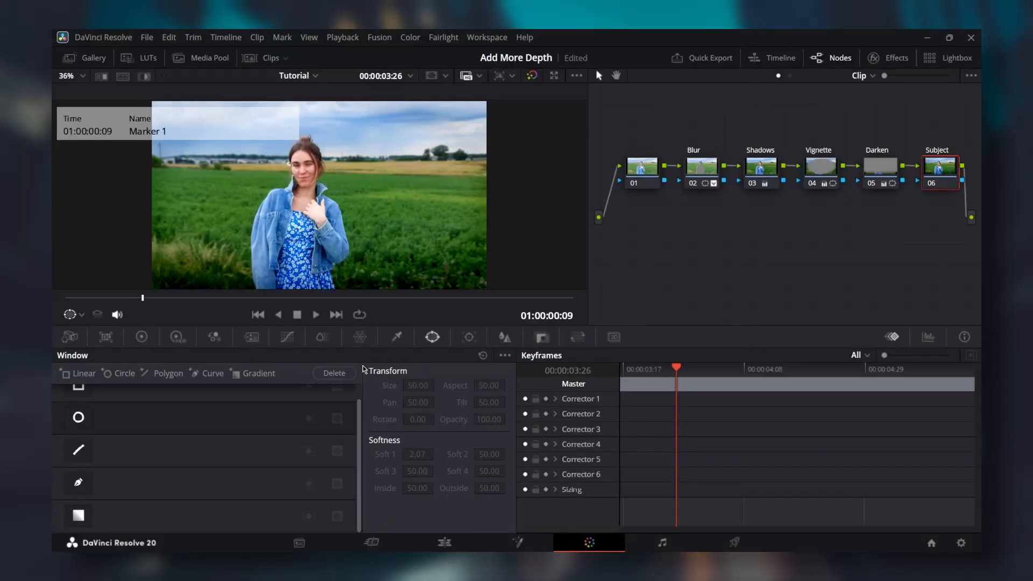
{"action": "left_click", "coordinate": [78, 418]}
{"action": "left_click_drag", "start_coordinate": [319, 196], "coordinate": [301, 220]}
{"action": "left_click_drag", "start_coordinate": [301, 271], "coordinate": [301, 305]}
{"action": "left_click_drag", "start_coordinate": [352, 220], "coordinate": [302, 216]}
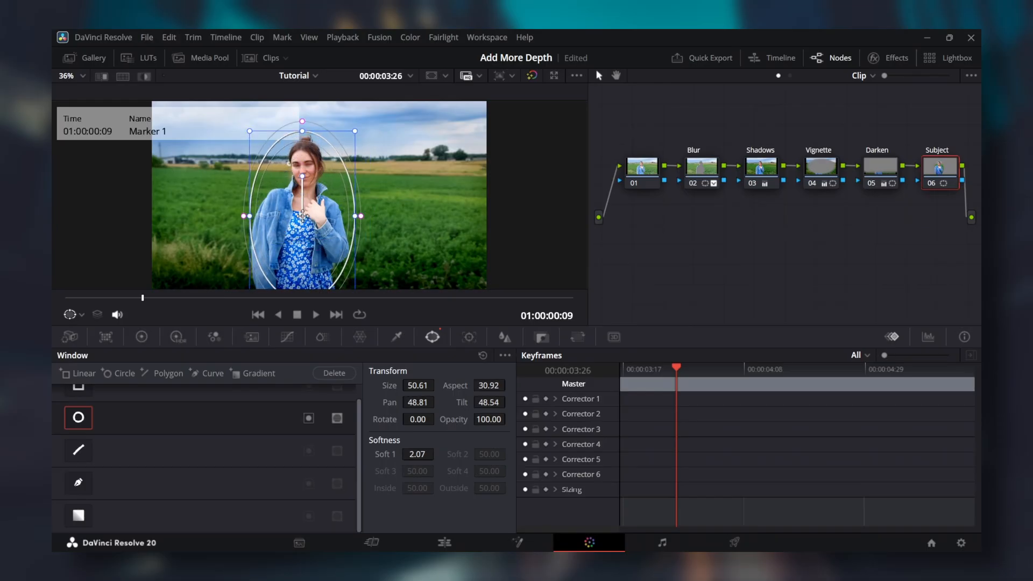
{"action": "left_click_drag", "start_coordinate": [412, 454], "coordinate": [404, 450]}
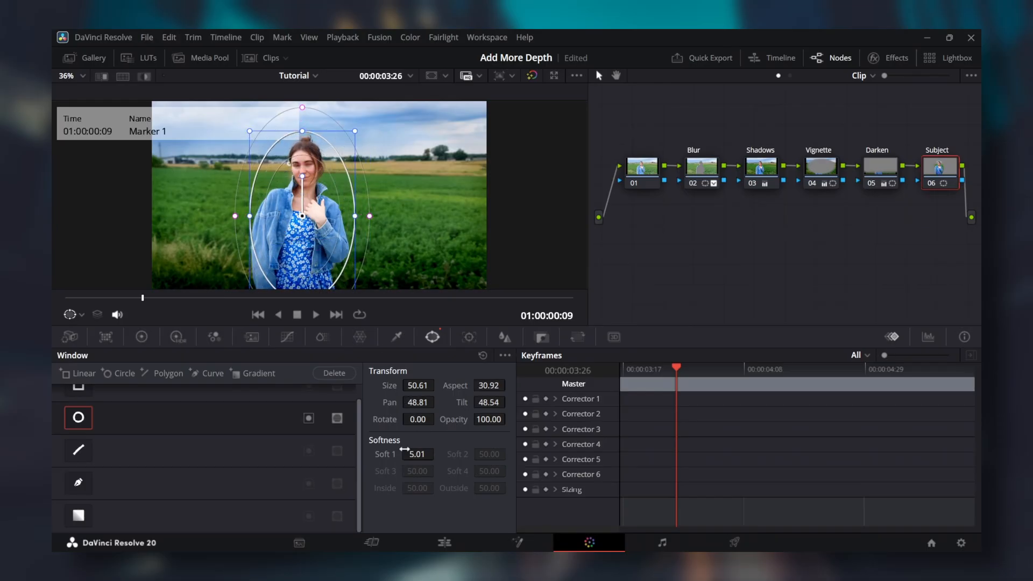
{"action": "left_click", "coordinate": [139, 337]}
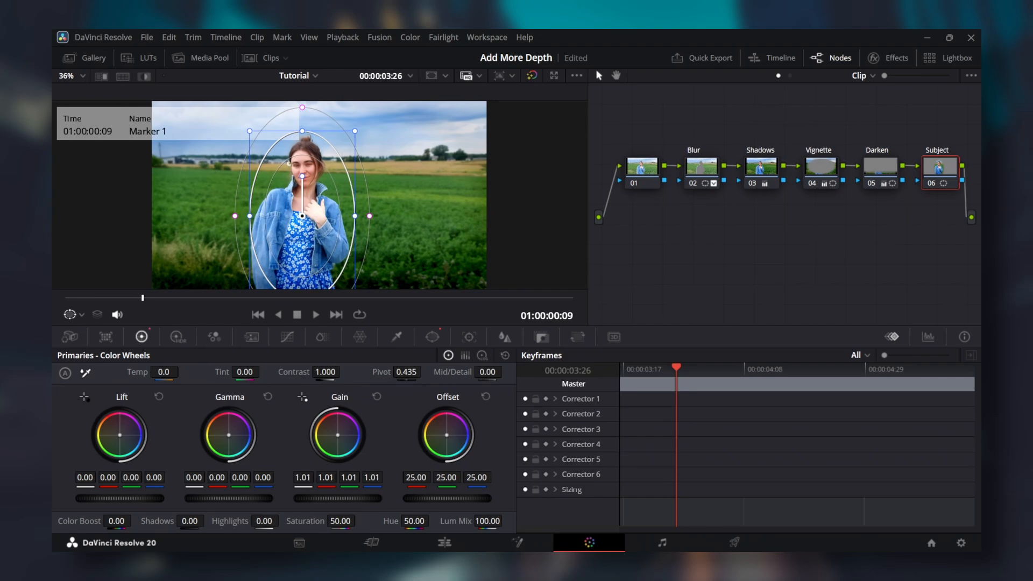
{"action": "left_click_drag", "start_coordinate": [334, 499], "coordinate": [339, 498]}
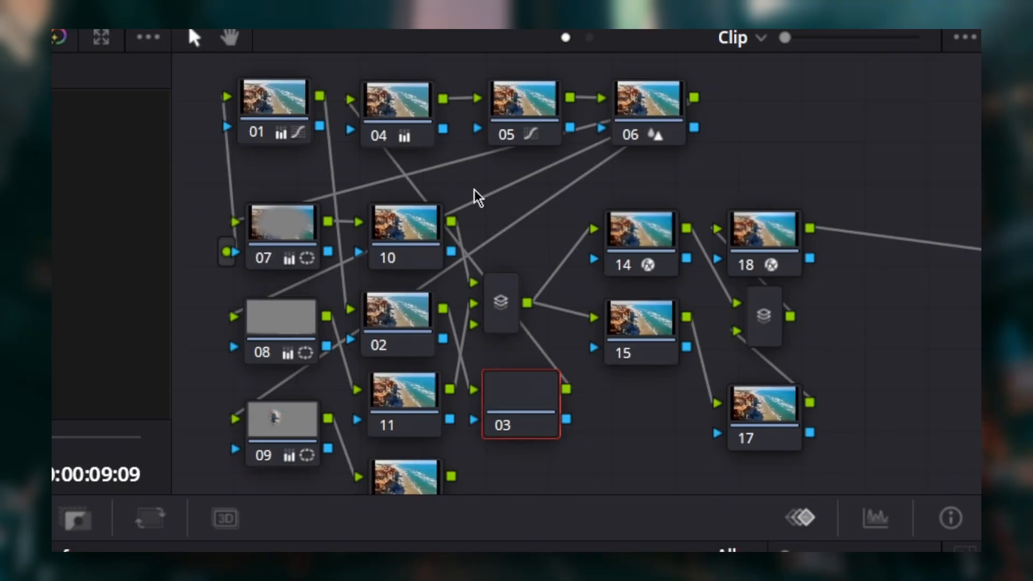
Step: Click near node 01 to begin bringing up its colour space options
{"action": "left_click", "coordinate": [396, 323]}
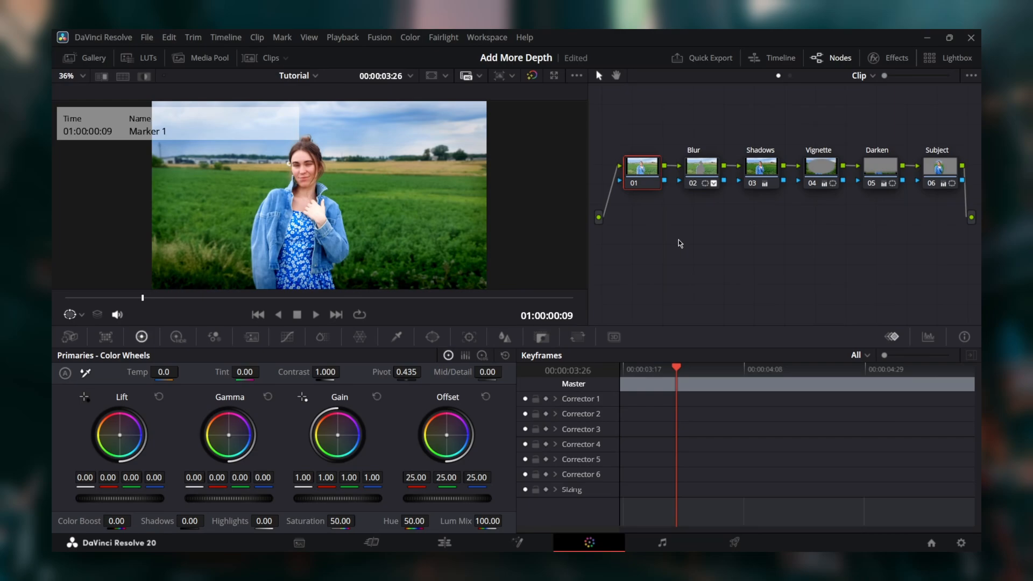
Step: Nudge the gain wheel upward on the first Color node
{"action": "right_click", "coordinate": [650, 170]}
{"action": "mouse_move", "coordinate": [709, 325]}
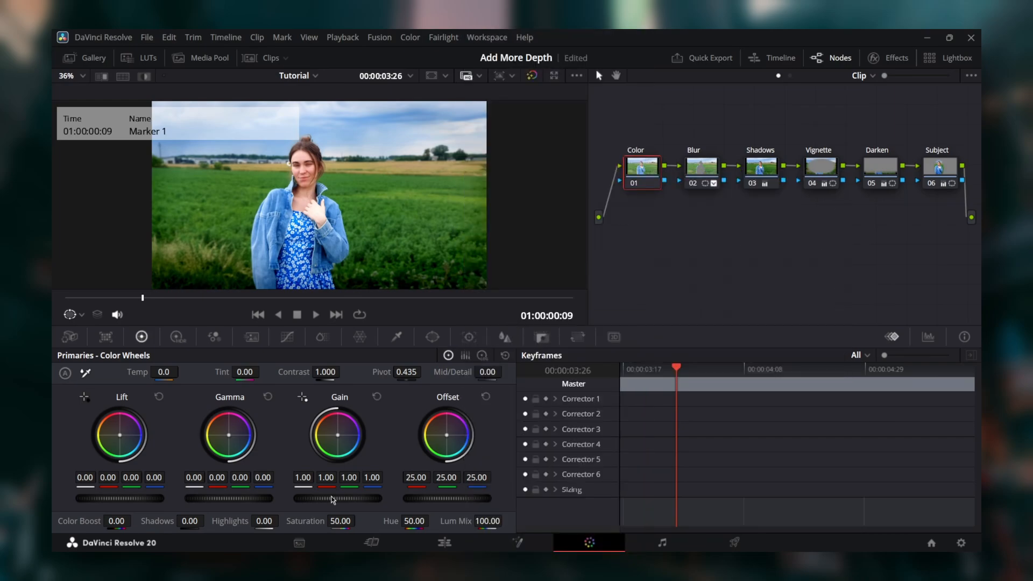
{"action": "left_click_drag", "start_coordinate": [320, 497], "coordinate": [334, 496]}
{"action": "left_click_drag", "start_coordinate": [334, 496], "coordinate": [344, 496]}
Step: Turn off channel 1 and channel 3 on the first Color node
{"action": "right_click", "coordinate": [647, 171]}
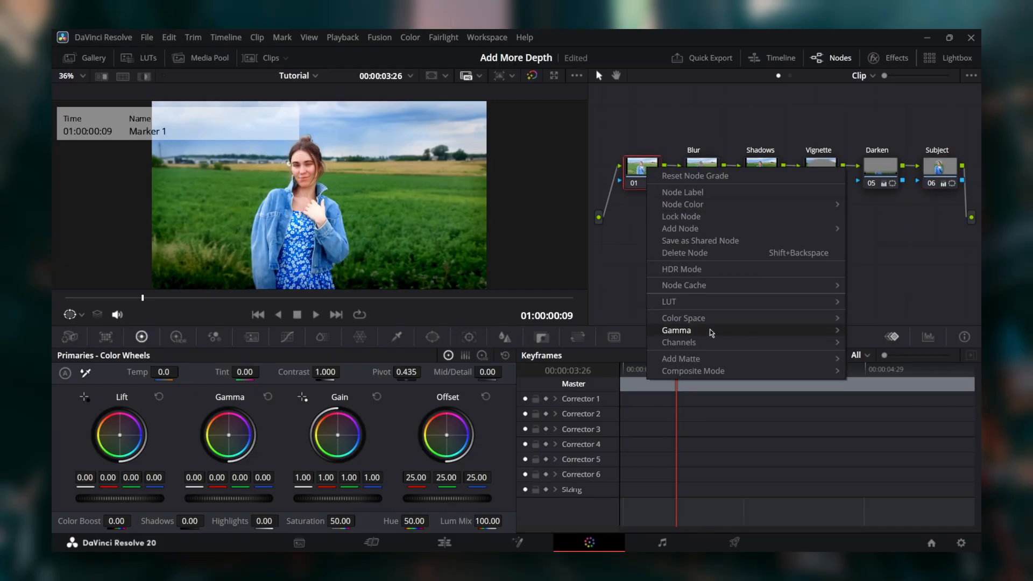
{"action": "mouse_move", "coordinate": [711, 345]}
{"action": "left_click", "coordinate": [855, 346]}
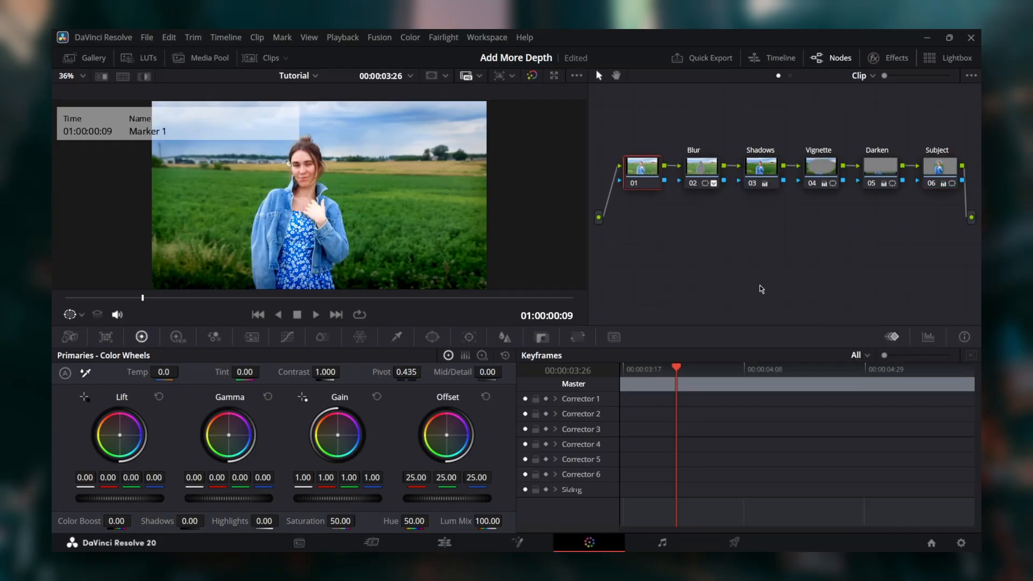
{"action": "right_click", "coordinate": [635, 173]}
{"action": "mouse_move", "coordinate": [710, 346]}
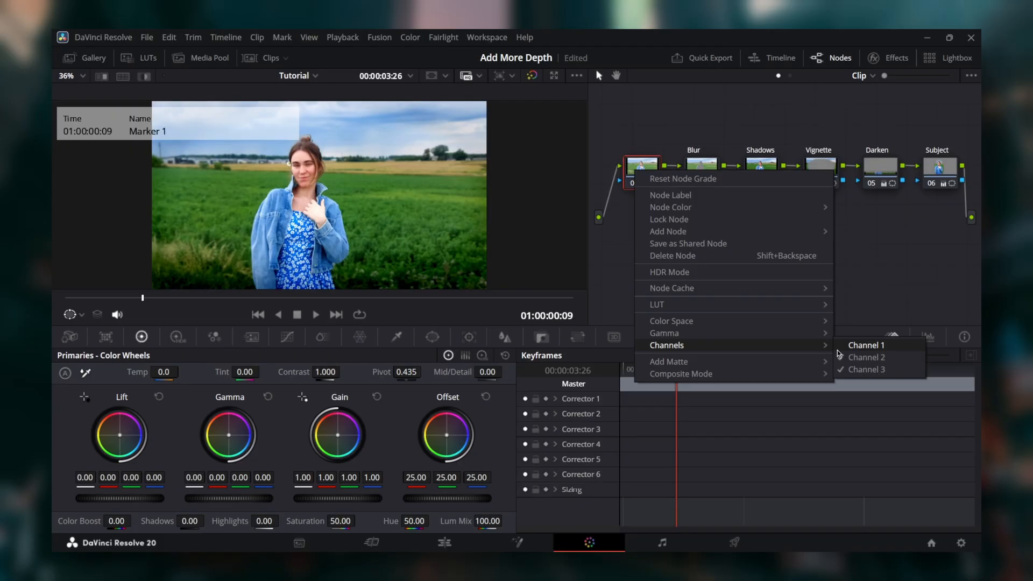
{"action": "left_click", "coordinate": [866, 370]}
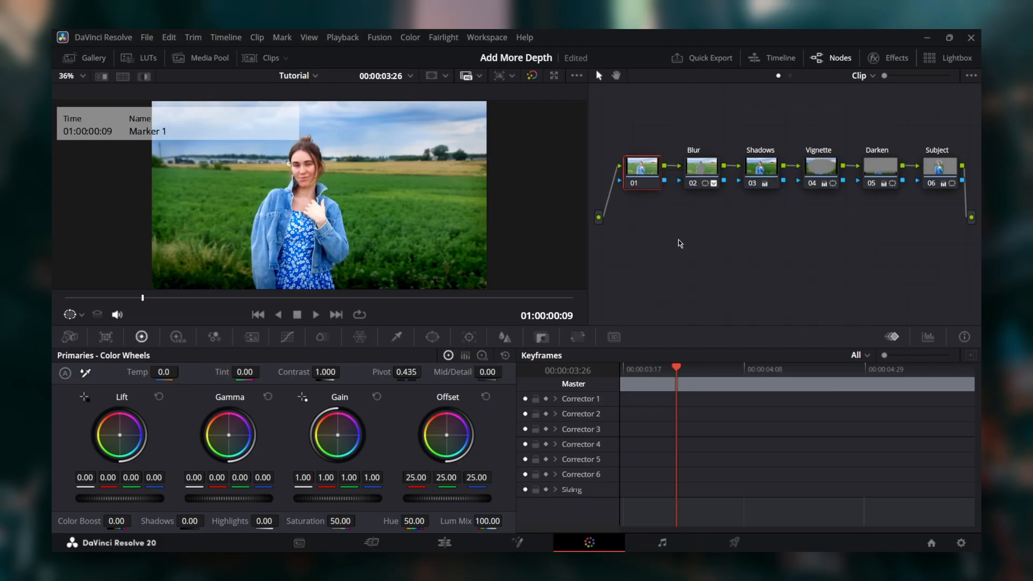
Step: Set the first node to the HSV colour space and raise its gain to 1.21
{"action": "right_click", "coordinate": [646, 171]}
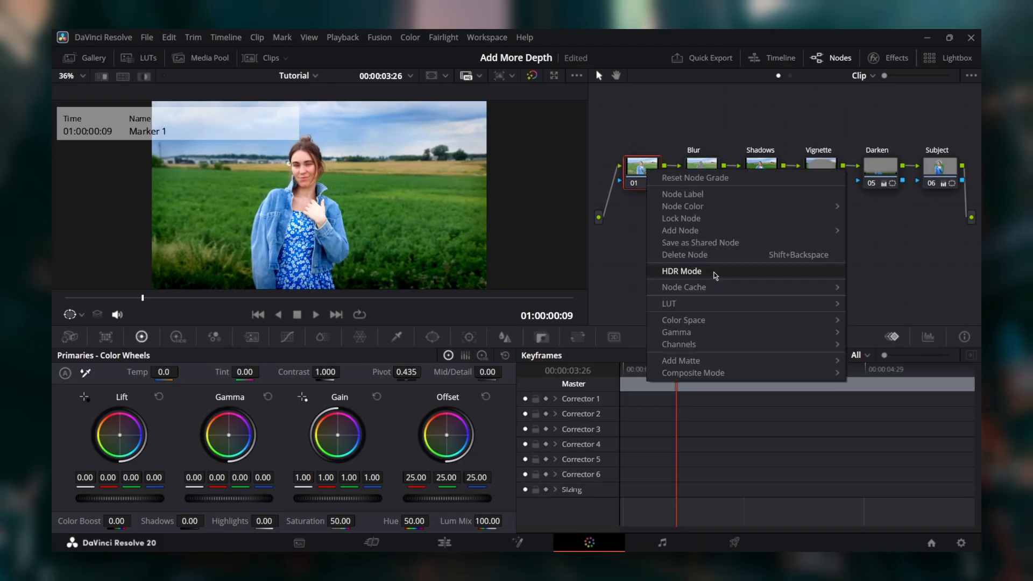
{"action": "mouse_move", "coordinate": [708, 322]}
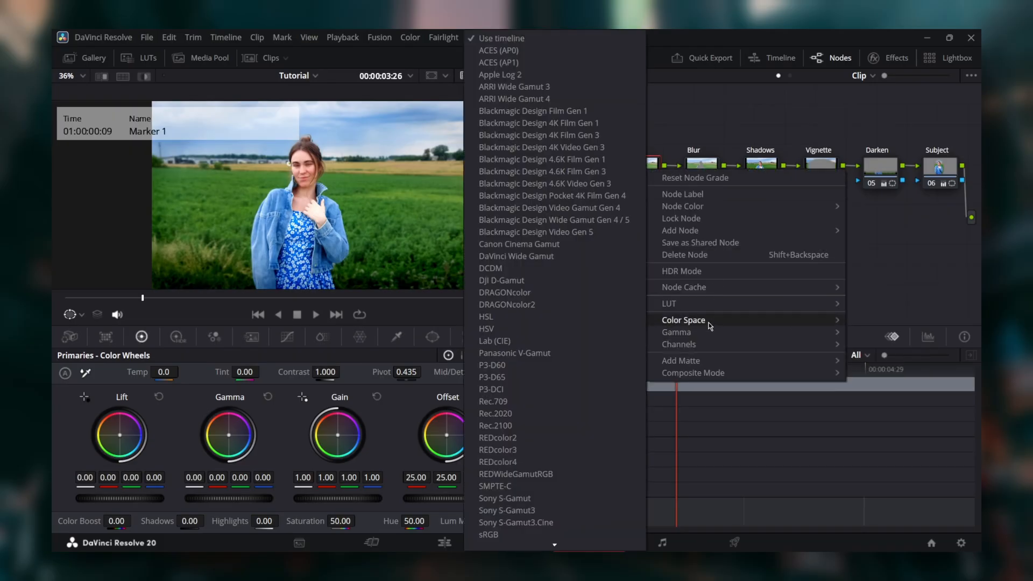
{"action": "left_click", "coordinate": [518, 326]}
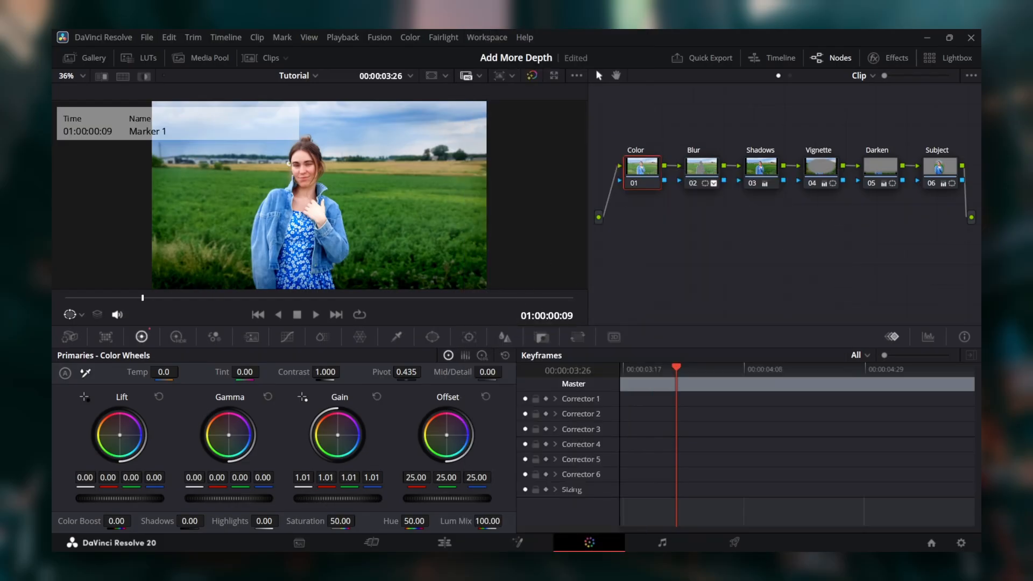
{"action": "left_click_drag", "start_coordinate": [339, 499], "coordinate": [355, 498]}
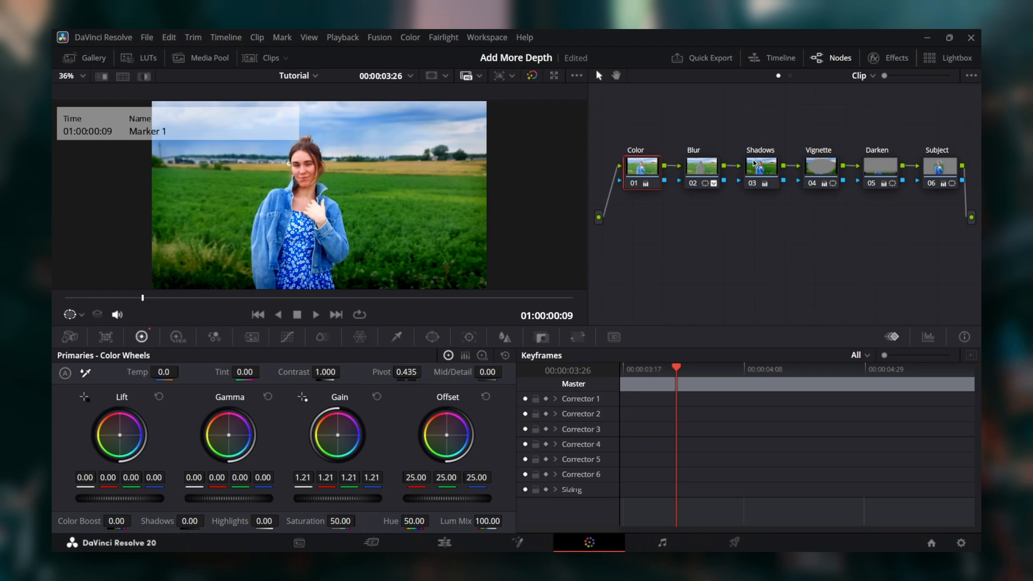
Step: Lower the Shadows node's lift slightly, then select the nodes from Blur to Subject
{"action": "left_click", "coordinate": [754, 183]}
{"action": "left_click_drag", "start_coordinate": [134, 499], "coordinate": [129, 499]}
{"action": "left_click_drag", "start_coordinate": [618, 127], "coordinate": [952, 231]}
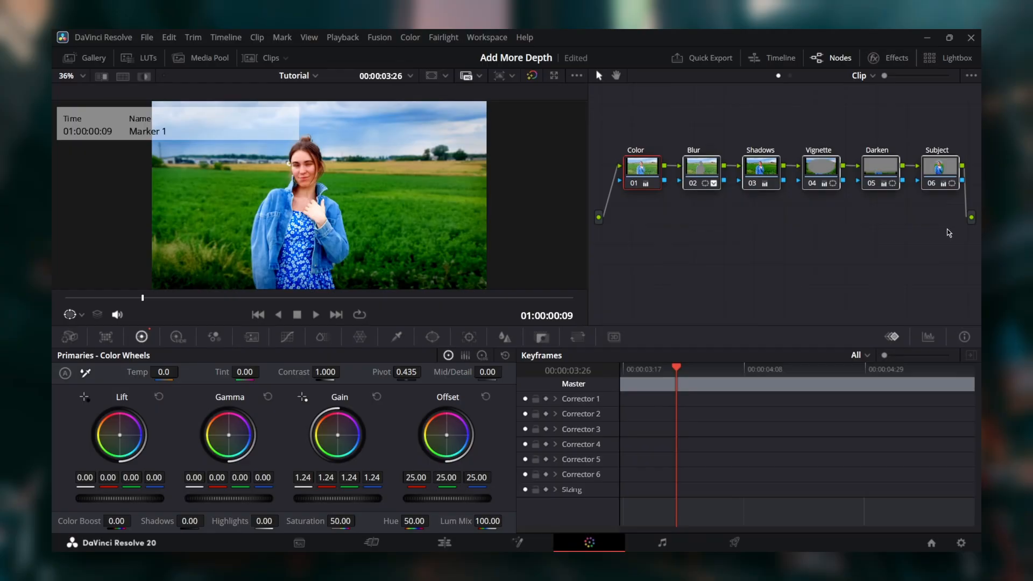
Step: Grab a still of the graded frame into the Gallery and bring up still 1.1.1's options
{"action": "left_click", "coordinate": [697, 226]}
{"action": "right_click", "coordinate": [337, 162]}
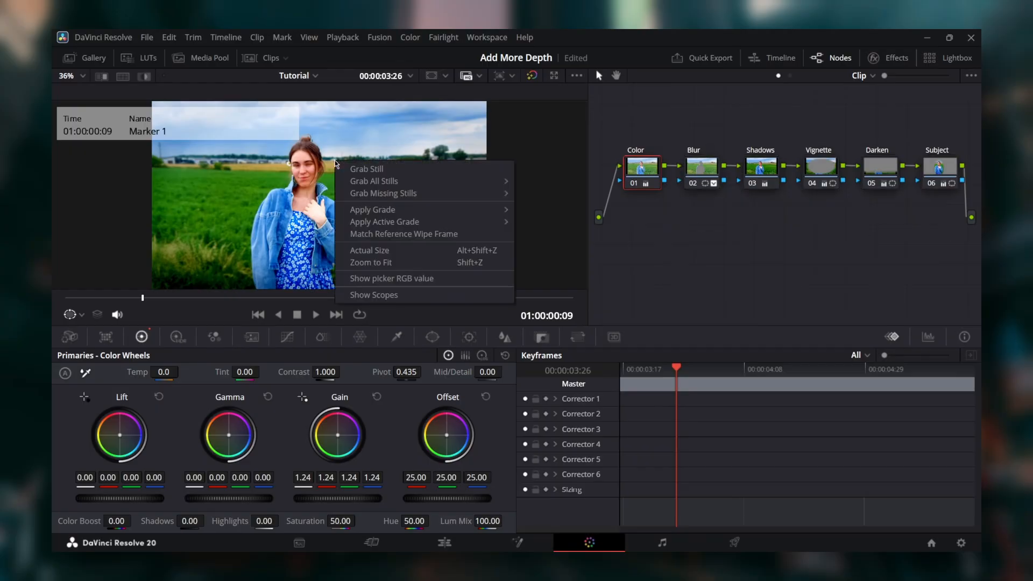
{"action": "left_click", "coordinate": [380, 171]}
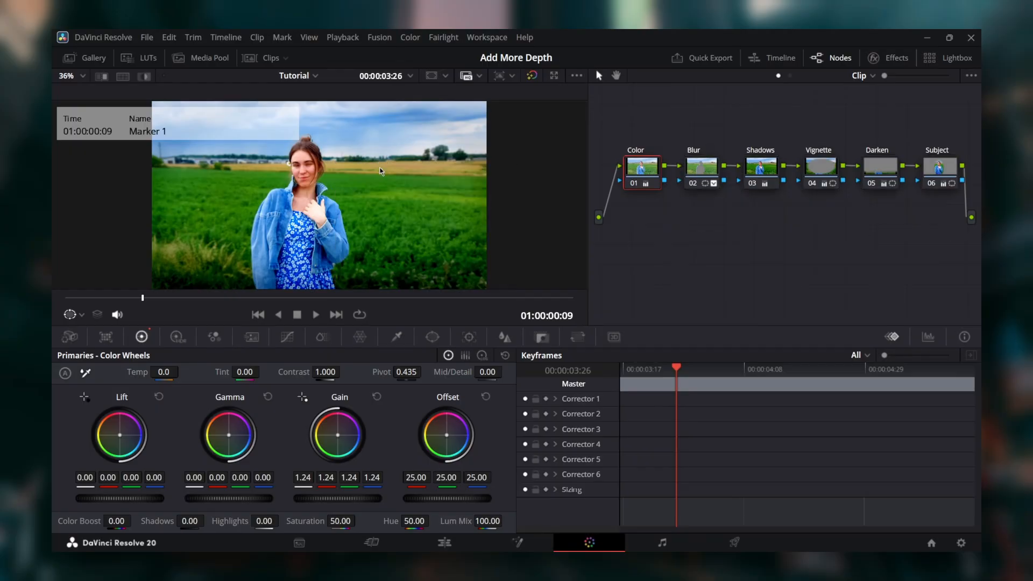
{"action": "left_click", "coordinate": [92, 58]}
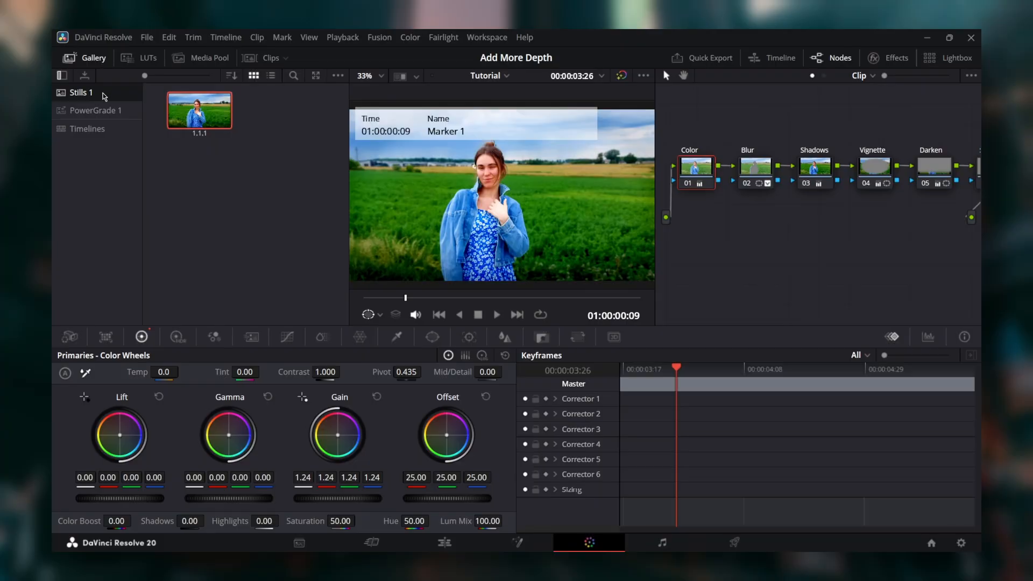
{"action": "right_click", "coordinate": [216, 123]}
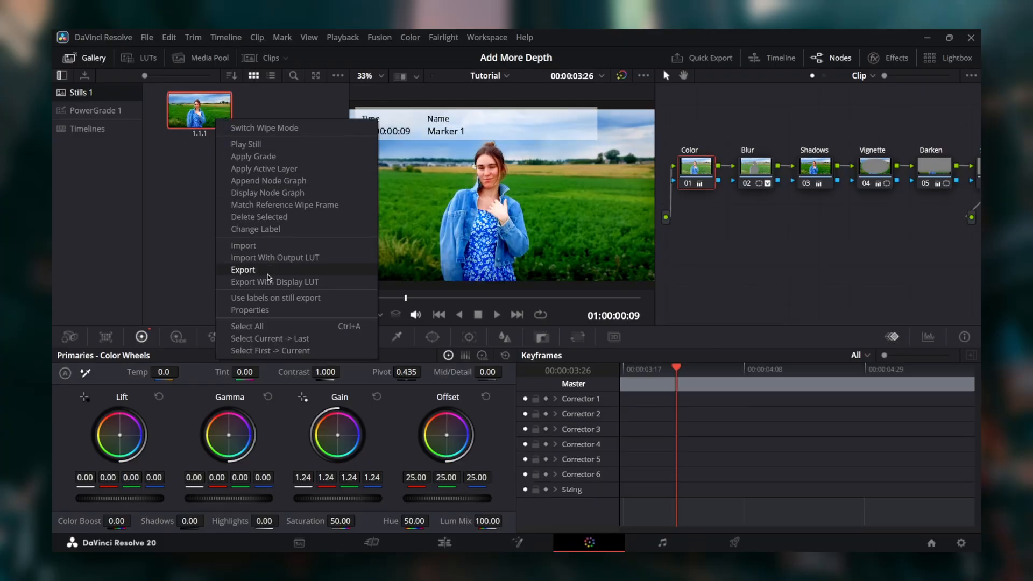